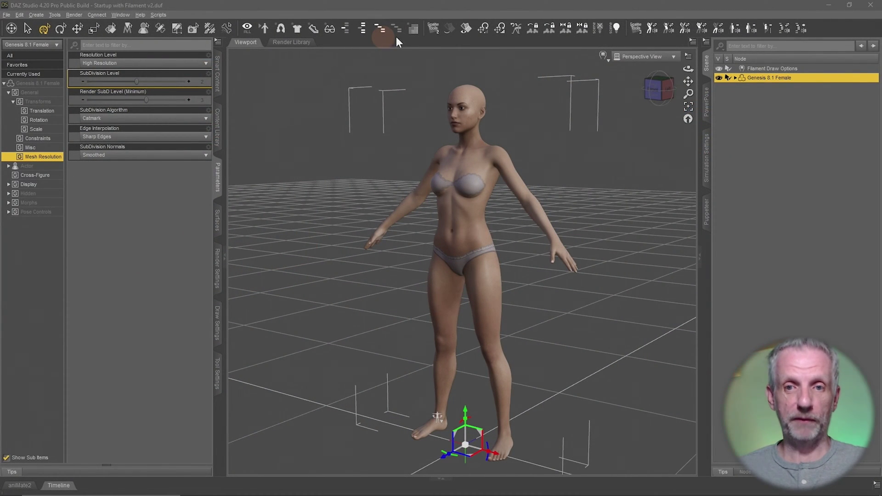
# Step: Select and frame the head, orbit to a near-front face view, then reselect Genesis 8.1 Female
pyautogui.scroll(-2, 489, 148)
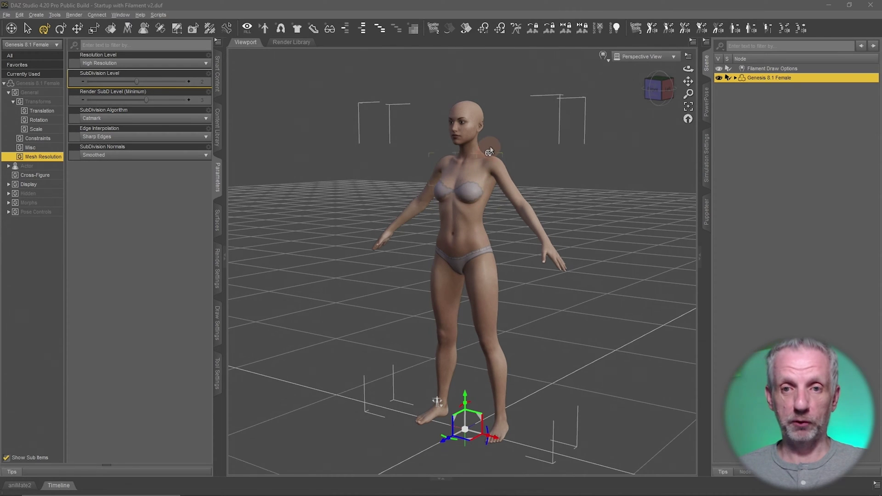
pyautogui.rightClick(469, 130)
pyautogui.click(517, 137)
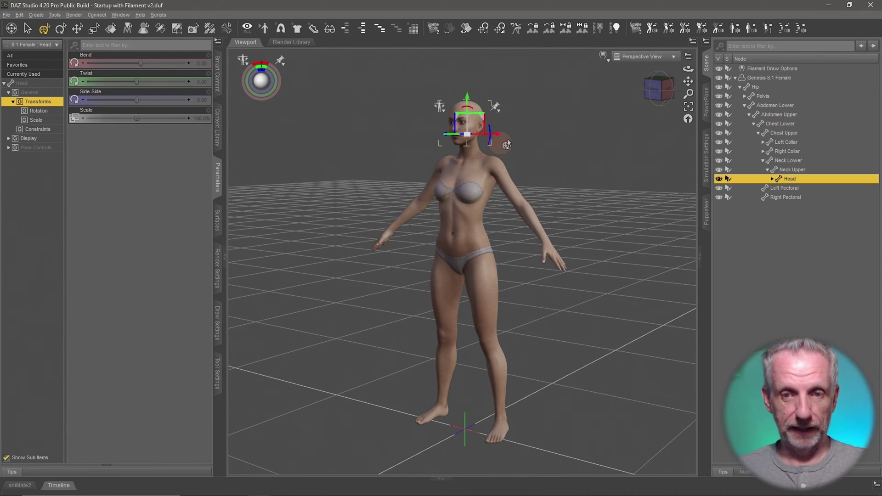
pyautogui.hotkey('ctrl', 'f')
pyautogui.keyDown('alt'); pyautogui.moveTo(538, 218); pyautogui.dragTo(534, 220); pyautogui.keyUp('alt')
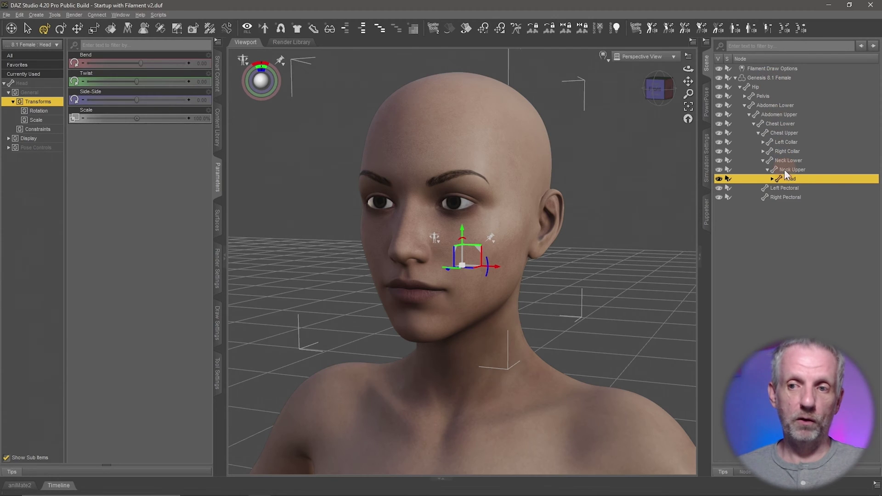
pyautogui.click(769, 78)
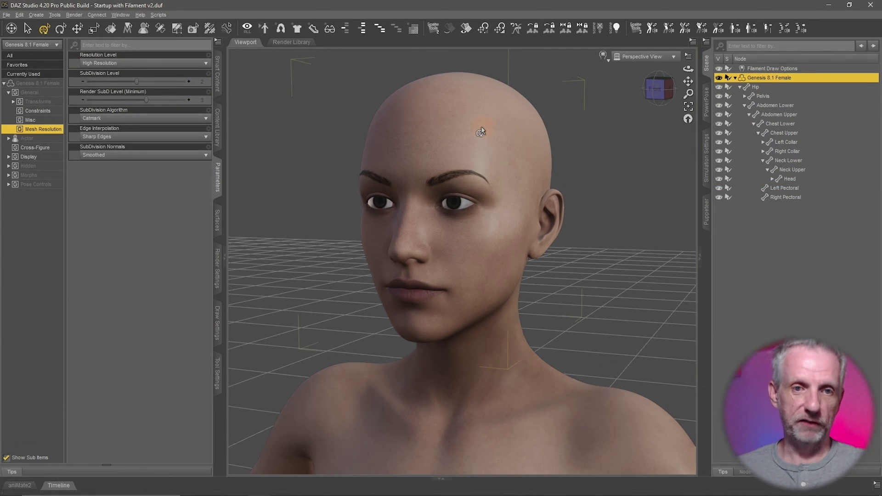
# Step: Show installed products in the Anatomy category with the keyword filter cleared
pyautogui.click(219, 78)
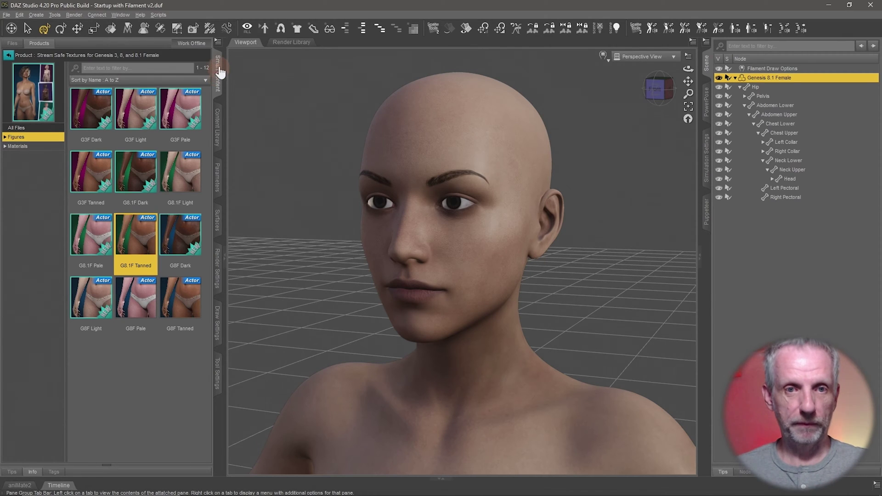
pyautogui.click(8, 56)
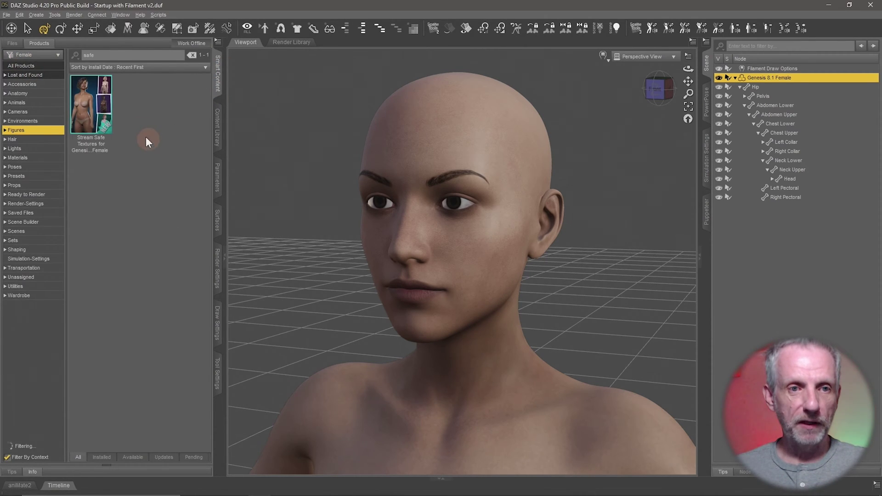
pyautogui.click(40, 95)
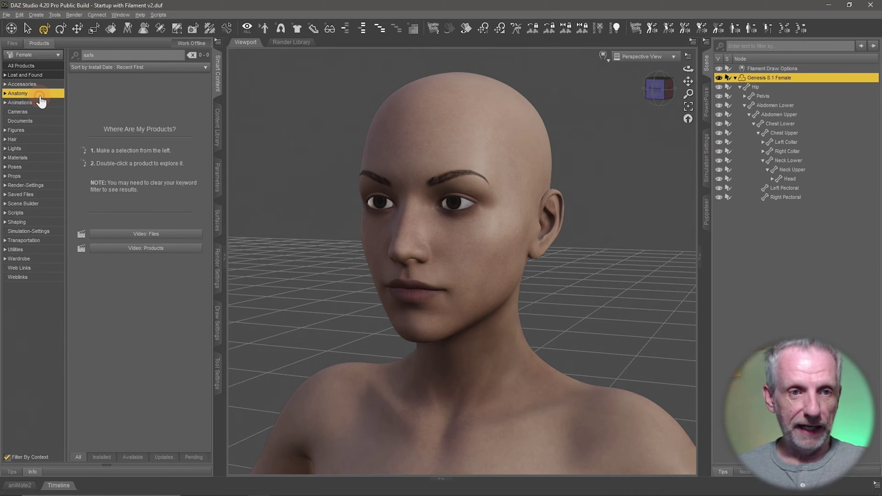
pyautogui.click(191, 55)
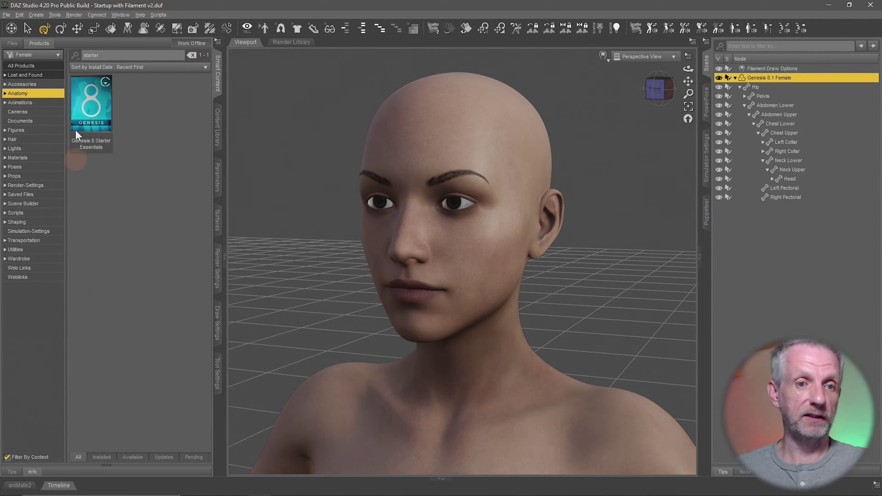
# Step: Open Genesis 8 Starter Essentials and select the Genesis 8.1 Female Face Controls item
pyautogui.moveTo(90, 110)
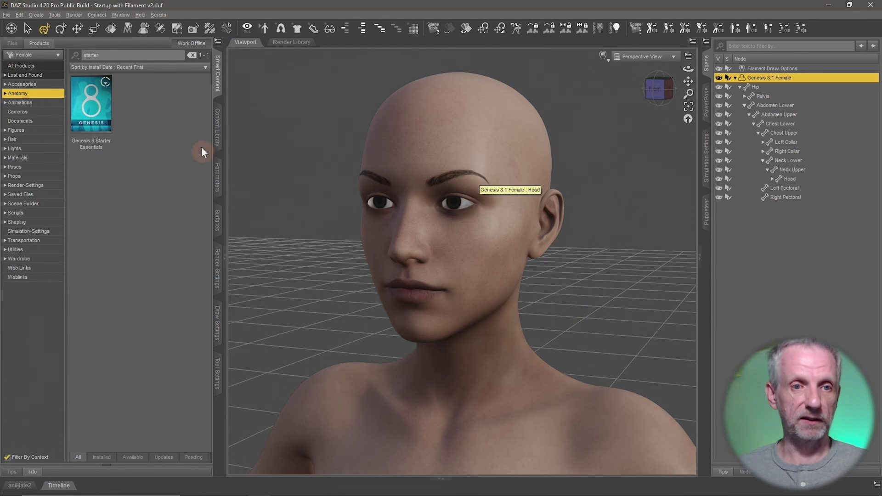
pyautogui.click(107, 105)
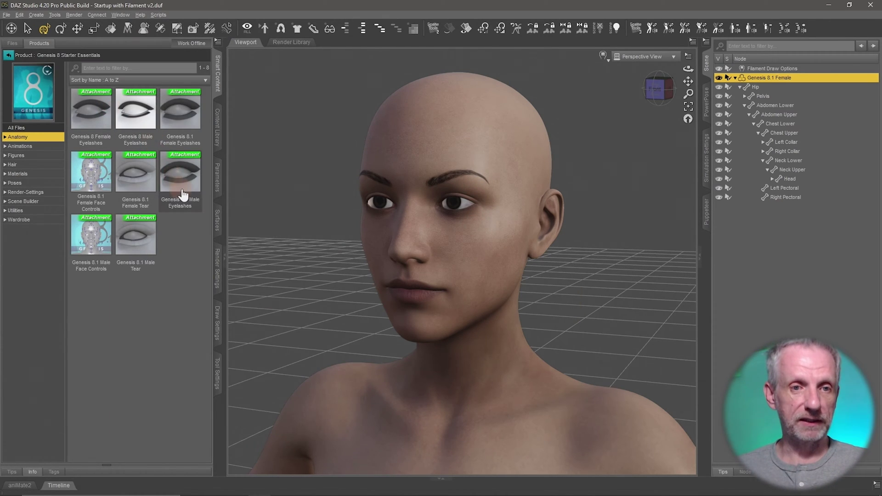
pyautogui.click(99, 177)
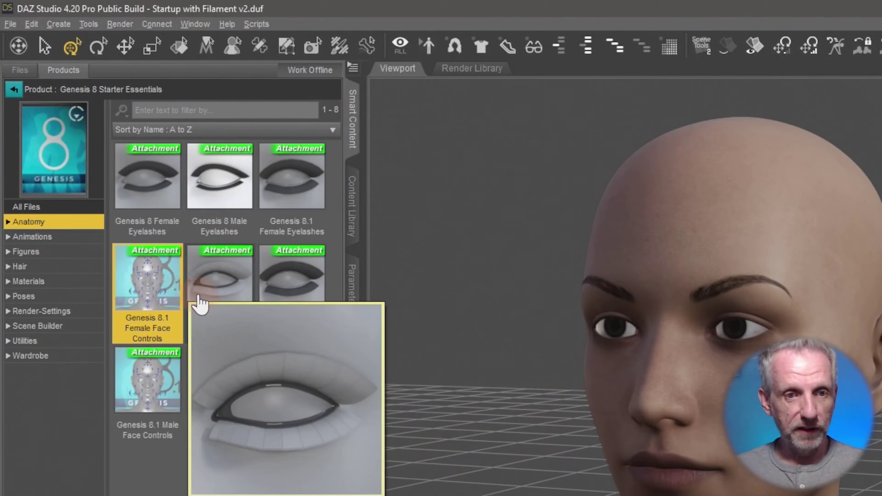
pyautogui.moveTo(109, 185)
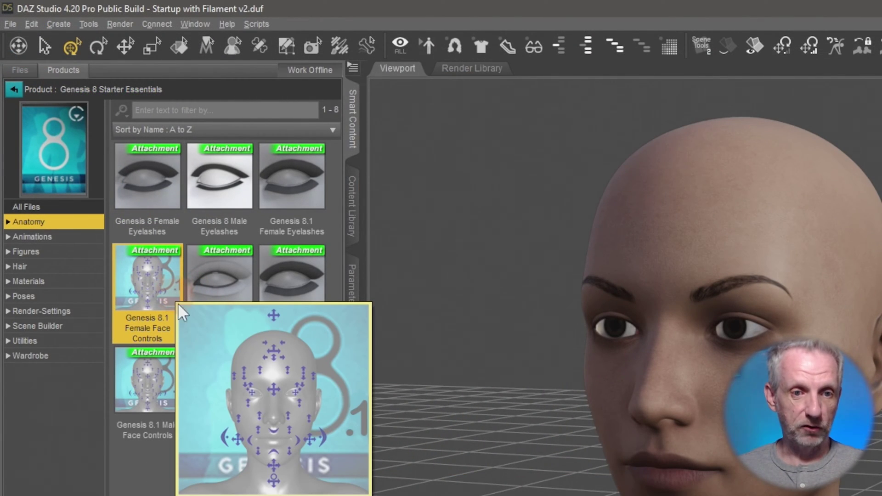
pyautogui.click(177, 407)
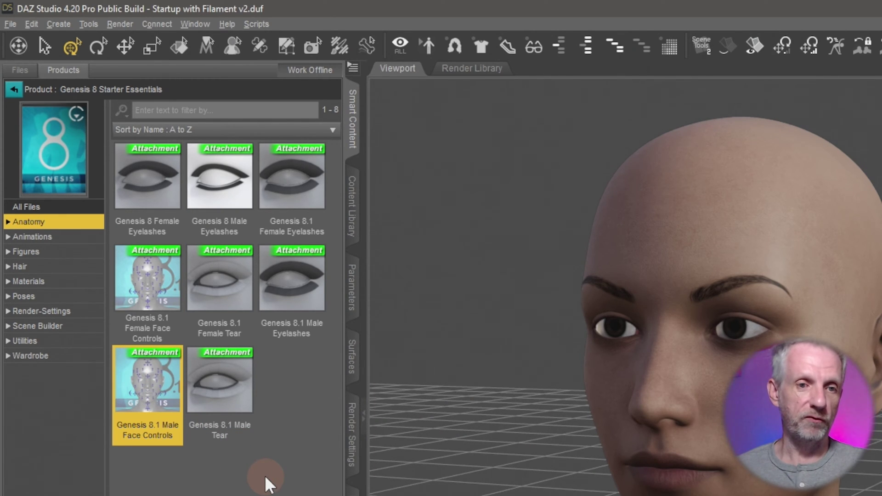
pyautogui.click(154, 302)
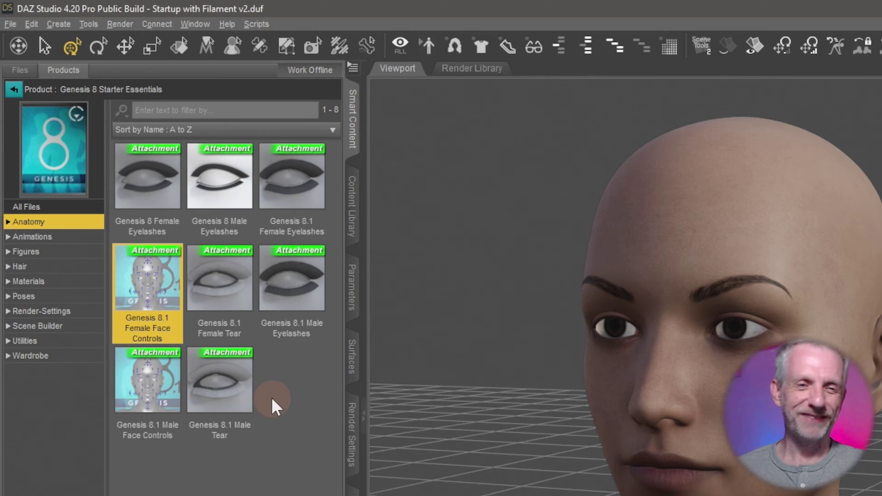
# Step: Load Genesis 8.1 Female Face Controls and select the Face Controls node under Head
pyautogui.doubleClick(163, 282)
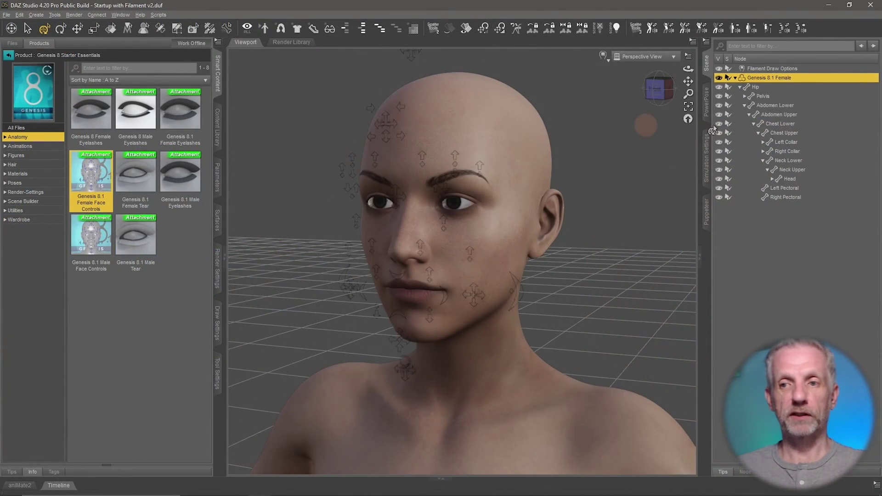
pyautogui.click(773, 179)
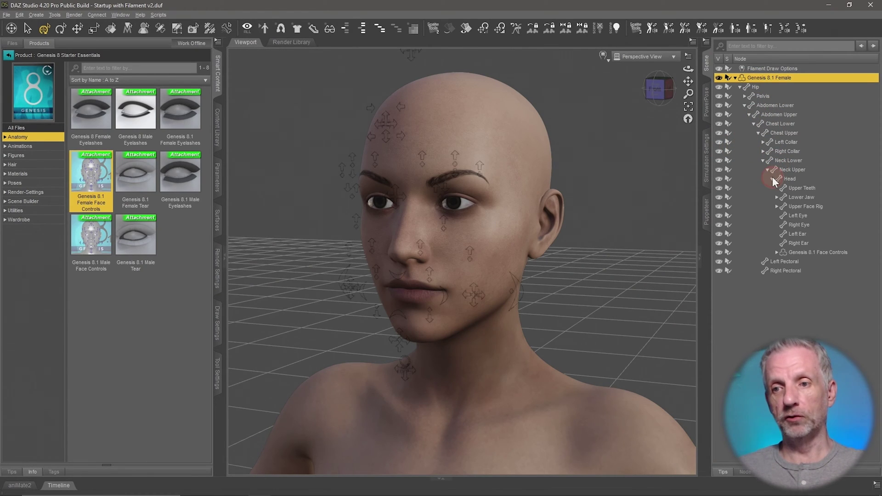
pyautogui.click(830, 254)
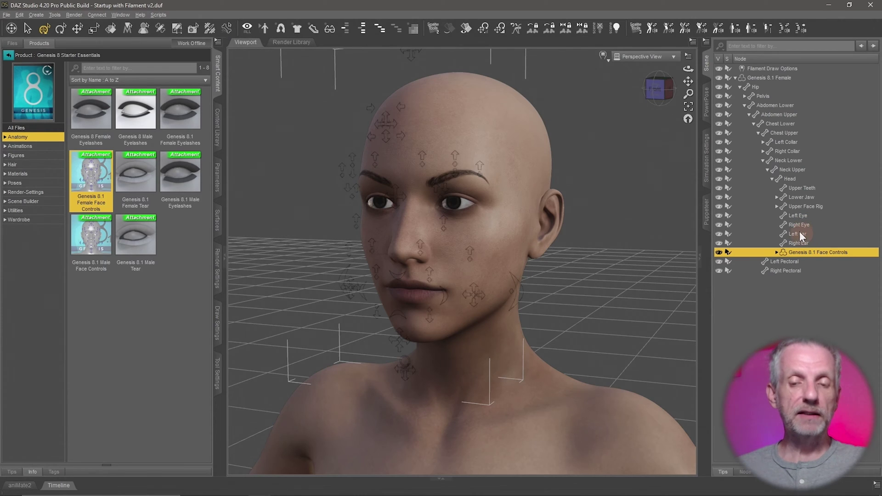
# Step: Toggle the face control gizmos off and on, orbit to a straight frontal view, and pick the brow control
pyautogui.scroll(4, 578, 205)
pyautogui.keyDown('alt'); pyautogui.moveTo(578, 204); pyautogui.dragTo(540, 196); pyautogui.keyUp('alt')
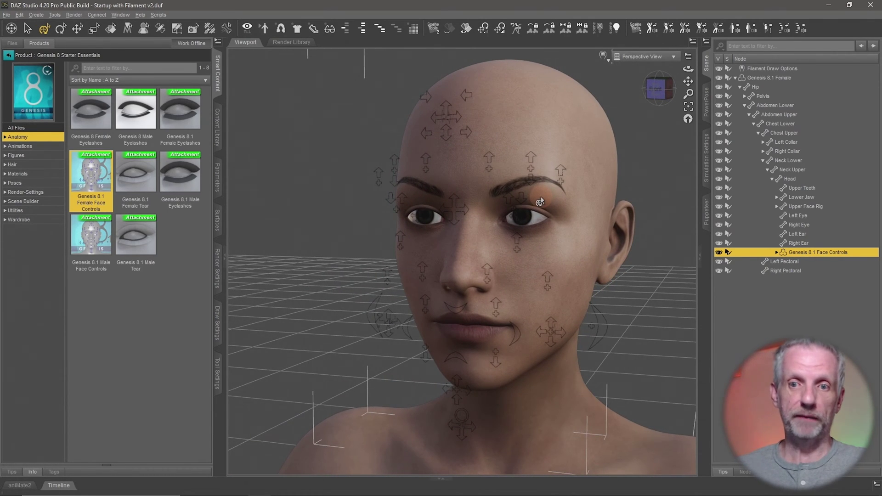
pyautogui.keyDown('alt'); pyautogui.moveTo(479, 150); pyautogui.dragTo(499, 150); pyautogui.keyUp('alt')
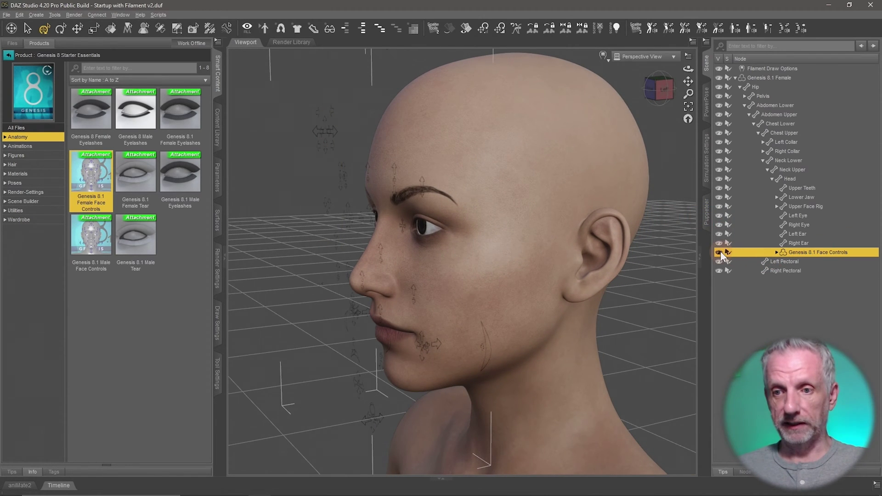
pyautogui.keyDown('alt'); pyautogui.moveTo(506, 259); pyautogui.dragTo(512, 258); pyautogui.keyUp('alt')
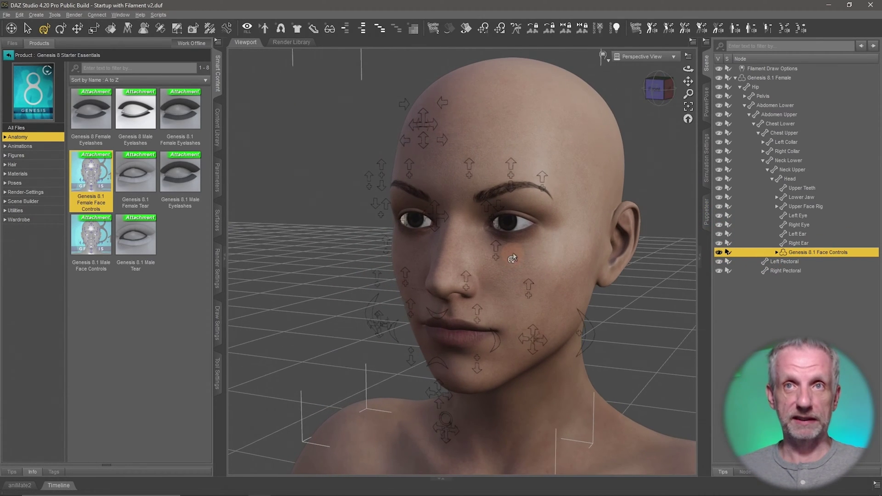
pyautogui.click(720, 253)
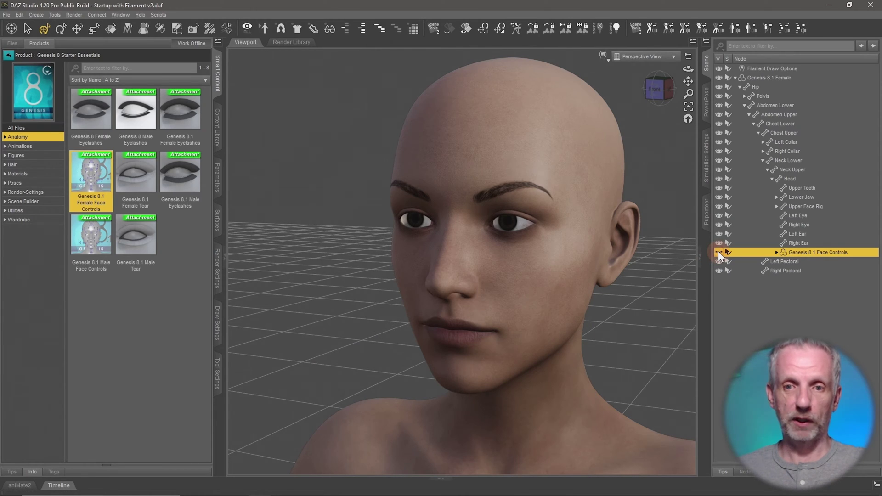
pyautogui.click(719, 253)
pyautogui.keyDown('alt'); pyautogui.moveTo(634, 244); pyautogui.dragTo(551, 243); pyautogui.keyUp('alt')
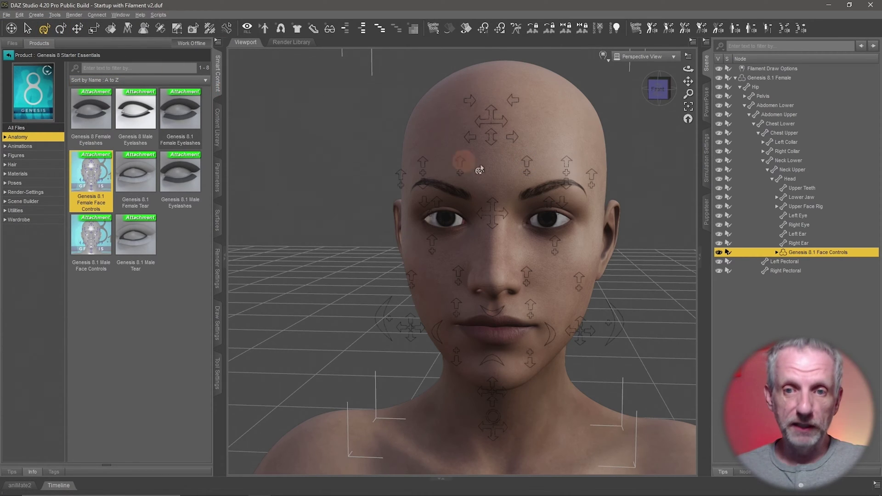
pyautogui.click(565, 168)
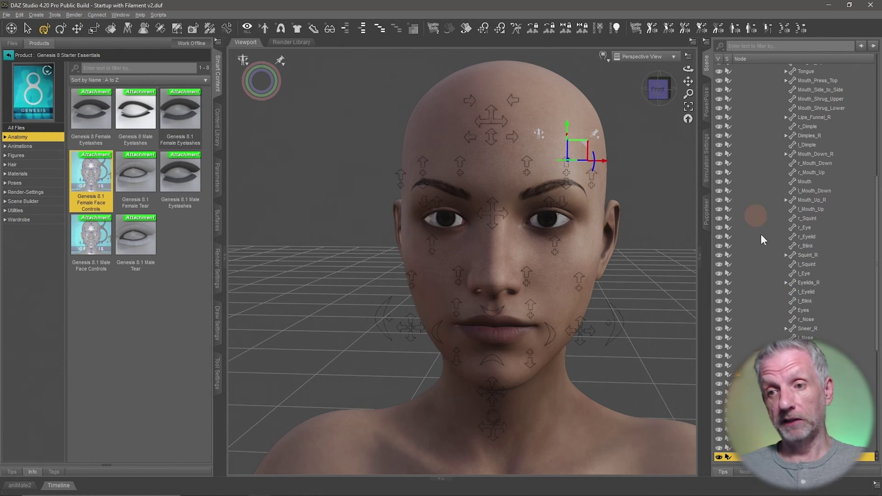
# Step: Raise the figure's left inner brow with the brow control
pyautogui.scroll(-8, 779, 266)
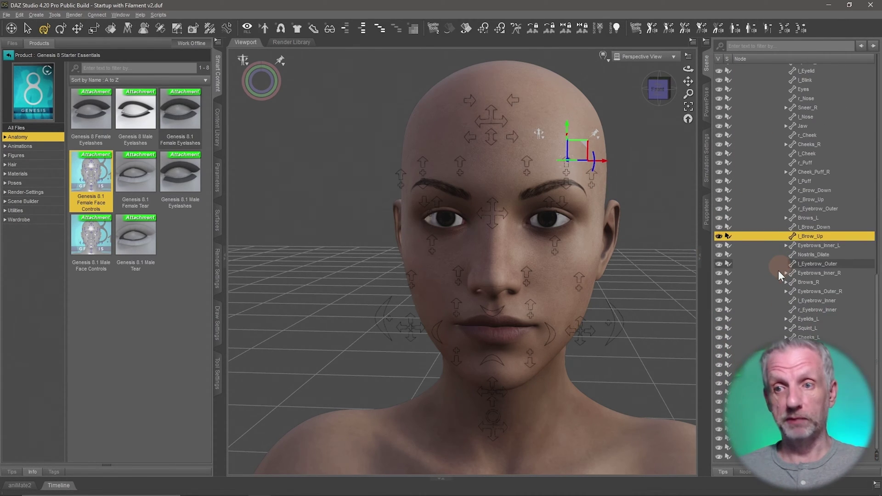
pyautogui.moveTo(635, 254); pyautogui.dragTo(590, 216)
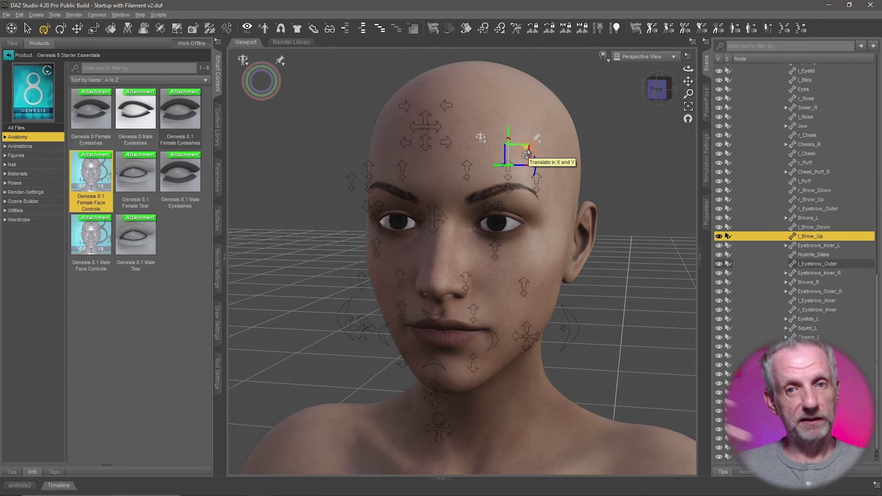
pyautogui.moveTo(526, 153)
pyautogui.mouseDown()
pyautogui.moveTo(524, 128)
pyautogui.moveTo(516, 156)
pyautogui.mouseUp()
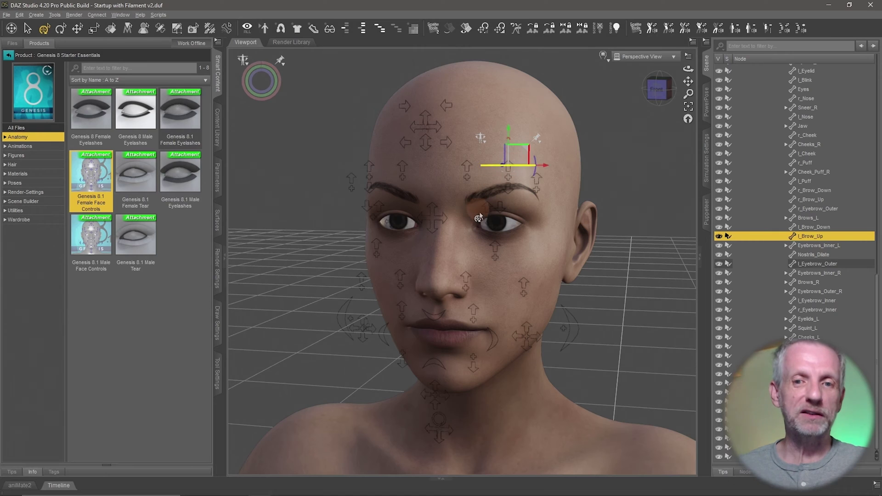
# Step: Drag the Eyes control so her gaze turns toward screen-left
pyautogui.click(433, 220)
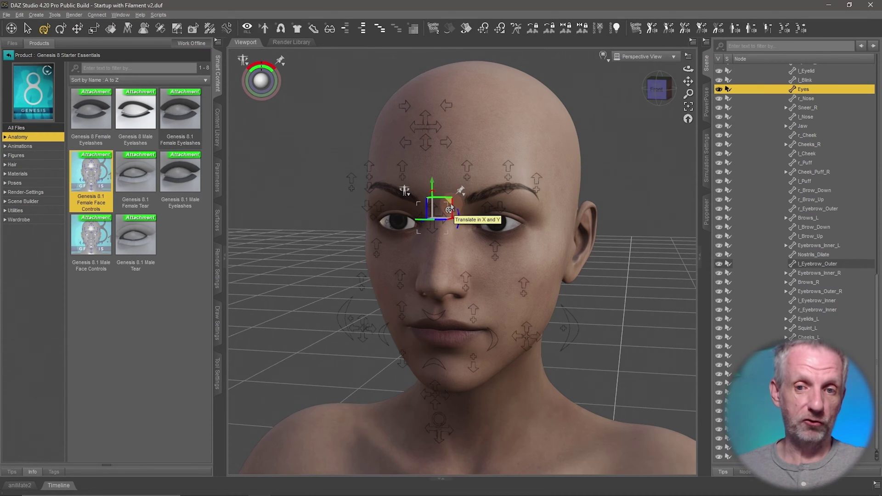
pyautogui.moveTo(450, 206)
pyautogui.mouseDown()
pyautogui.moveTo(465, 192)
pyautogui.moveTo(442, 180)
pyautogui.moveTo(405, 235)
pyautogui.moveTo(420, 208)
pyautogui.moveTo(453, 214)
pyautogui.moveTo(409, 198)
pyautogui.moveTo(423, 214)
pyautogui.moveTo(437, 203)
pyautogui.moveTo(441, 221)
pyautogui.moveTo(445, 203)
pyautogui.moveTo(454, 229)
pyautogui.moveTo(462, 199)
pyautogui.moveTo(444, 220)
pyautogui.mouseUp()
pyautogui.moveTo(590, 244)
pyautogui.keyDown('alt'); pyautogui.mouseDown()
pyautogui.moveTo(538, 245)
pyautogui.moveTo(589, 245)
pyautogui.mouseUp(); pyautogui.keyUp('alt')
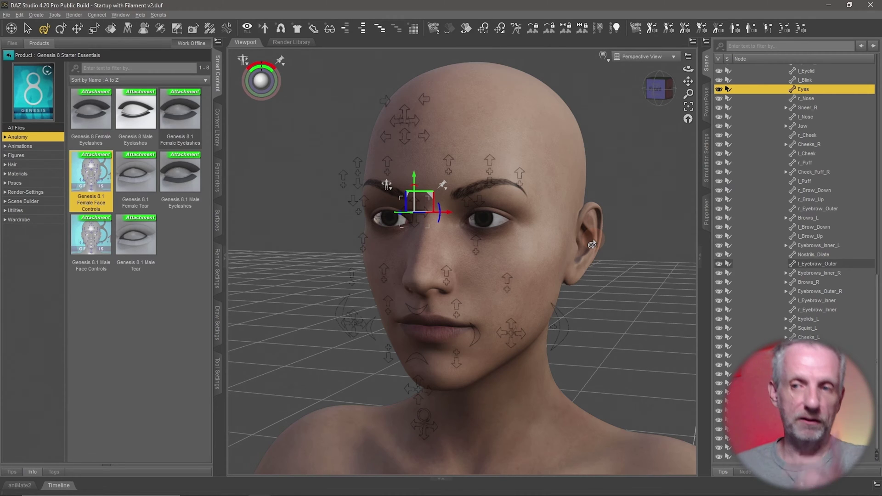
pyautogui.scroll(10, 783, 184)
pyautogui.scroll(6, 783, 183)
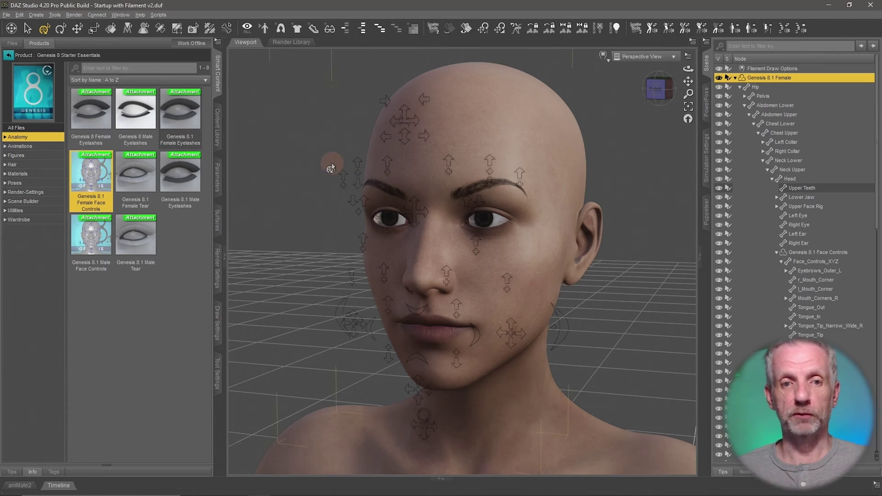
# Step: Set the figure's Mesh Resolution level to Base in Parameters
pyautogui.click(219, 185)
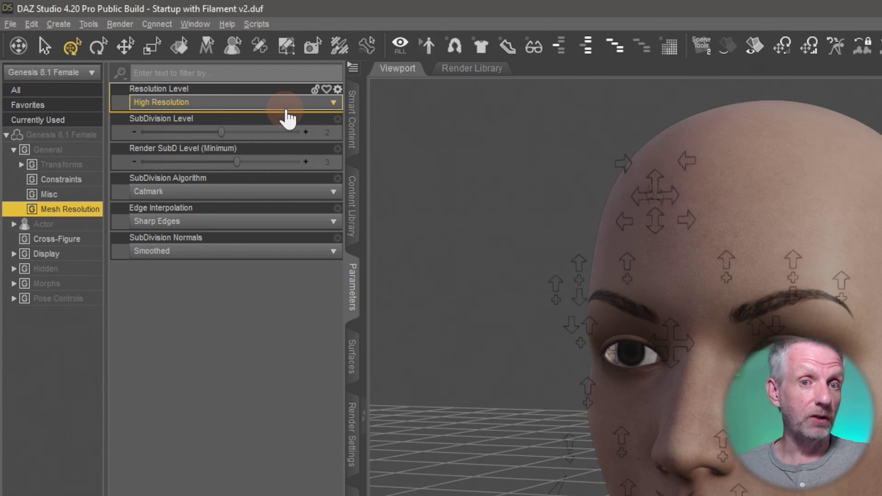
pyautogui.click(289, 115)
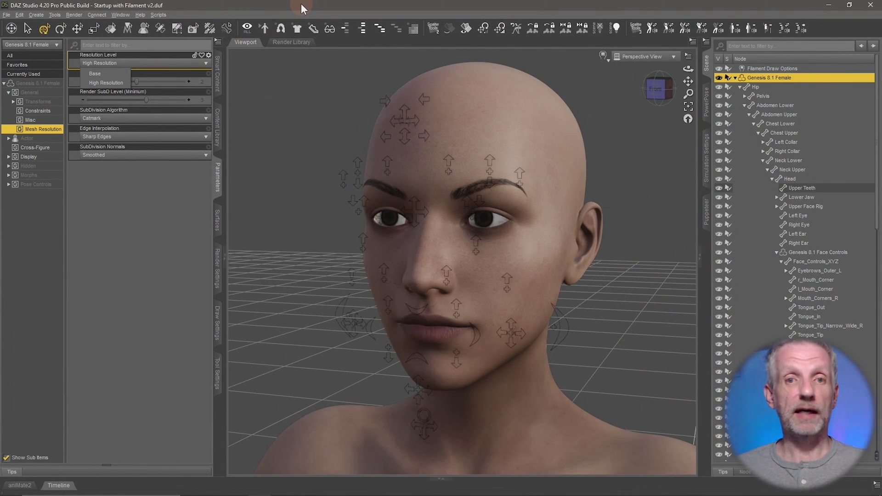
pyautogui.click(415, 31)
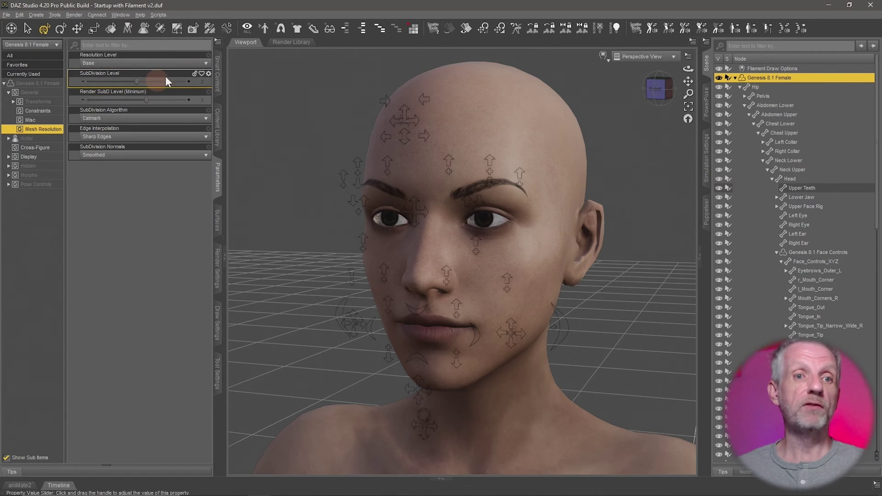
# Step: Raise the left brow with l_Brow_Up, then bring it back to neutral
pyautogui.click(490, 162)
pyautogui.moveTo(508, 143); pyautogui.dragTo(508, 146)
pyautogui.keyDown('alt'); pyautogui.moveTo(509, 146); pyautogui.dragTo(500, 238); pyautogui.keyUp('alt')
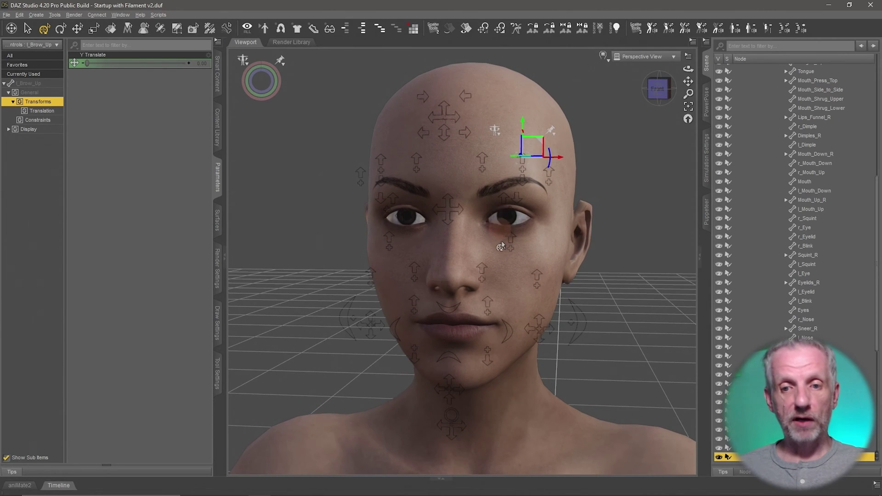
# Step: Try a left nose sneer and reset it, then fully puff out the right cheek
pyautogui.click(482, 273)
pyautogui.moveTo(499, 254)
pyautogui.mouseDown()
pyautogui.moveTo(495, 235)
pyautogui.moveTo(492, 252)
pyautogui.moveTo(482, 238)
pyautogui.moveTo(485, 256)
pyautogui.mouseUp()
pyautogui.keyDown('alt'); pyautogui.moveTo(528, 290); pyautogui.dragTo(440, 337); pyautogui.keyUp('alt')
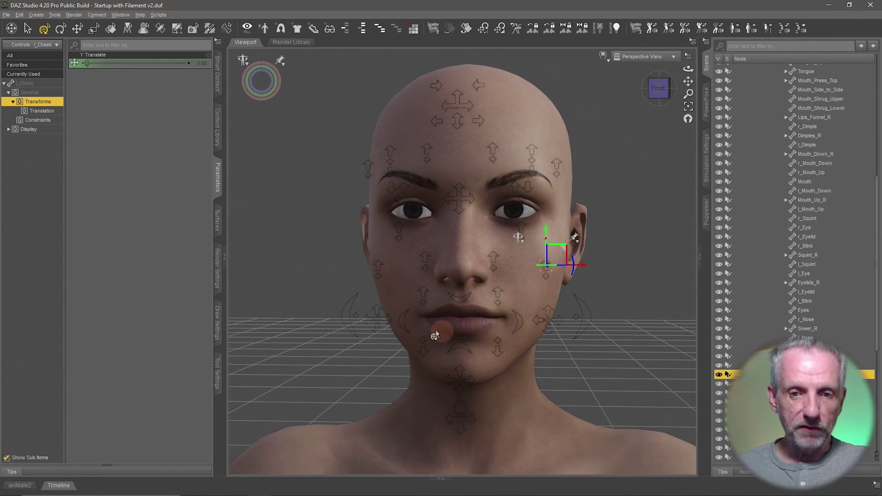
pyautogui.click(346, 324)
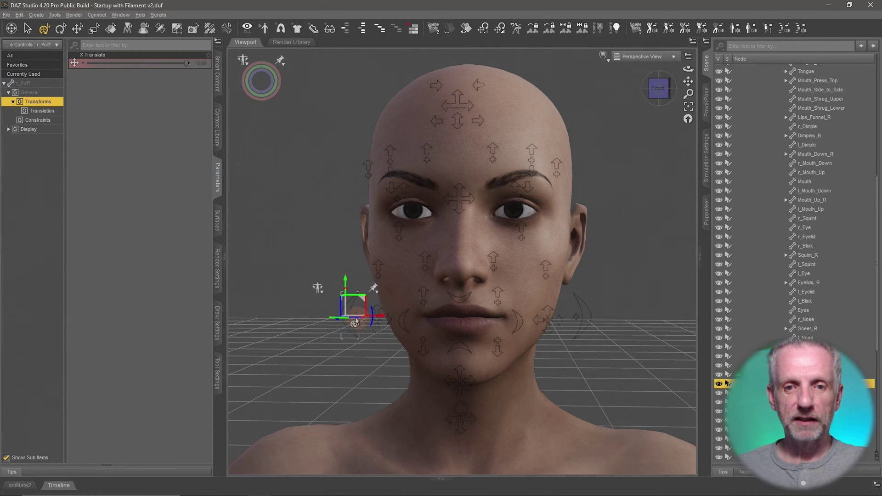
pyautogui.moveTo(364, 299); pyautogui.dragTo(460, 355)
# Step: Press the lower lip upward, and try a left mouth-corner smile before undoing it
pyautogui.click(439, 358)
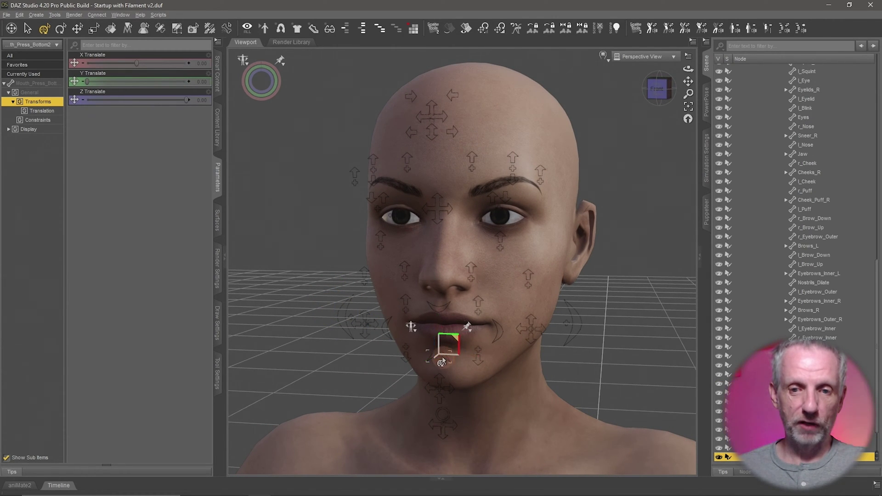
pyautogui.moveTo(460, 343); pyautogui.dragTo(437, 322)
pyautogui.moveTo(517, 299)
pyautogui.mouseDown()
pyautogui.moveTo(544, 300)
pyautogui.moveTo(533, 314)
pyautogui.moveTo(533, 293)
pyautogui.moveTo(556, 283)
pyautogui.moveTo(546, 263)
pyautogui.moveTo(536, 278)
pyautogui.moveTo(538, 260)
pyautogui.moveTo(522, 284)
pyautogui.moveTo(523, 268)
pyautogui.moveTo(535, 270)
pyautogui.moveTo(521, 288)
pyautogui.moveTo(536, 276)
pyautogui.moveTo(525, 274)
pyautogui.moveTo(558, 269)
pyautogui.moveTo(523, 277)
pyautogui.moveTo(543, 266)
pyautogui.moveTo(522, 288)
pyautogui.mouseUp()
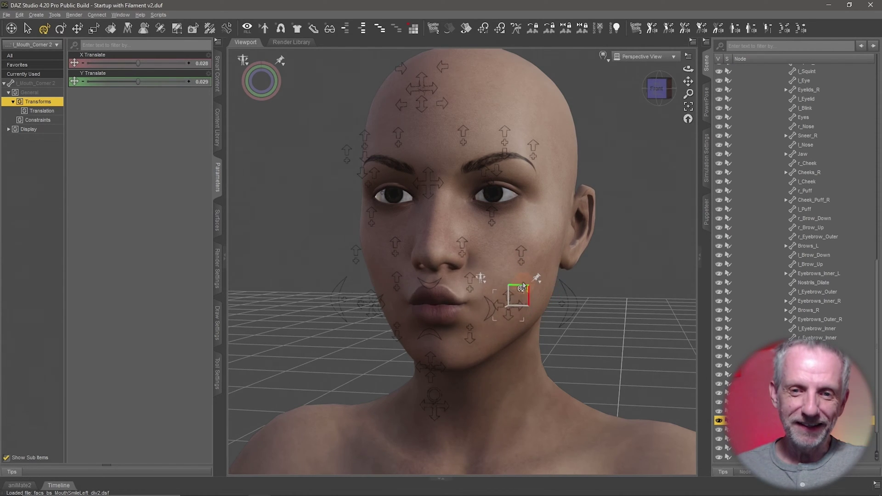
pyautogui.hotkey('ctrl', 'z')
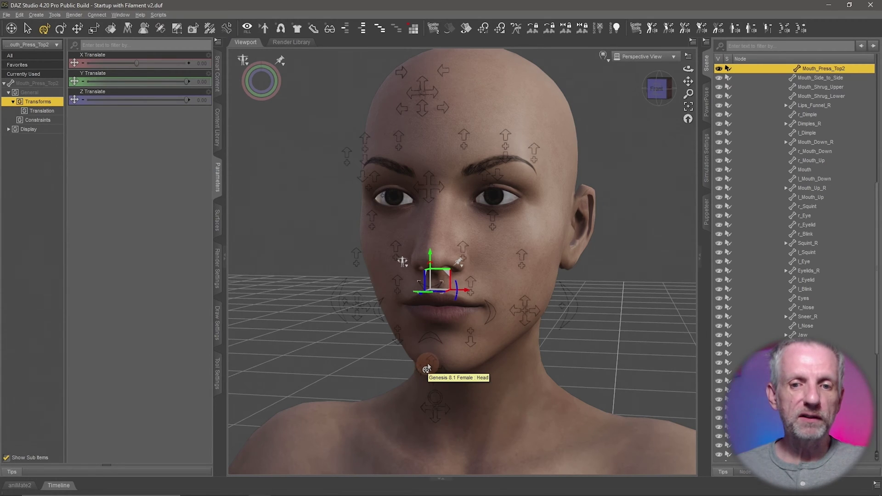
# Step: Drag the Jaw control to X -0.32, Y -1.00 to open the mouth wide
pyautogui.click(434, 422)
pyautogui.moveTo(452, 397); pyautogui.dragTo(448, 422)
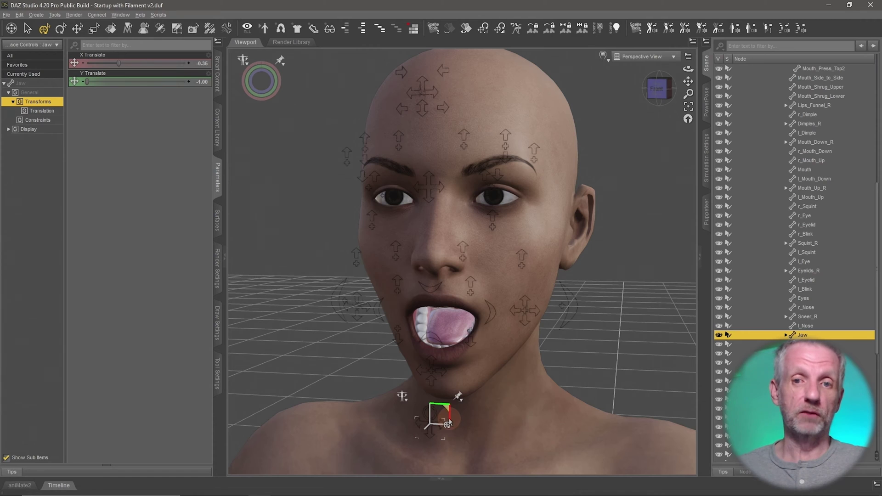
pyautogui.keyDown('alt'); pyautogui.moveTo(515, 367); pyautogui.dragTo(515, 370); pyautogui.keyUp('alt')
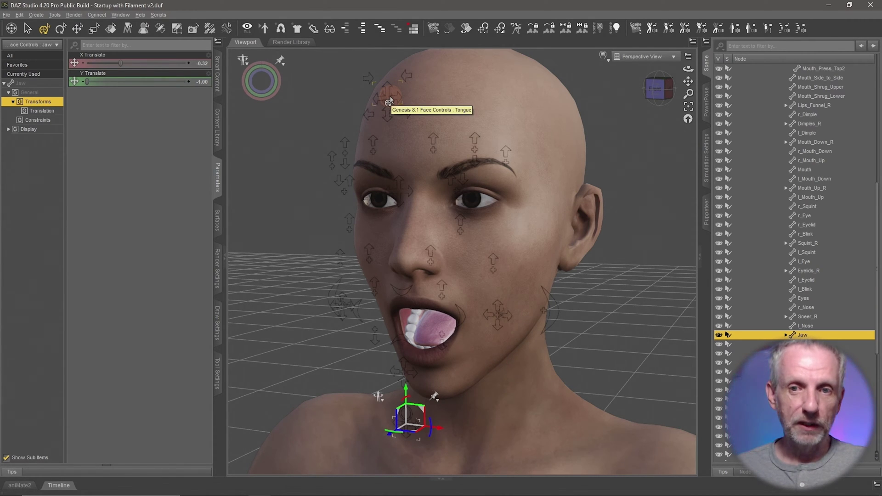
pyautogui.click(401, 85)
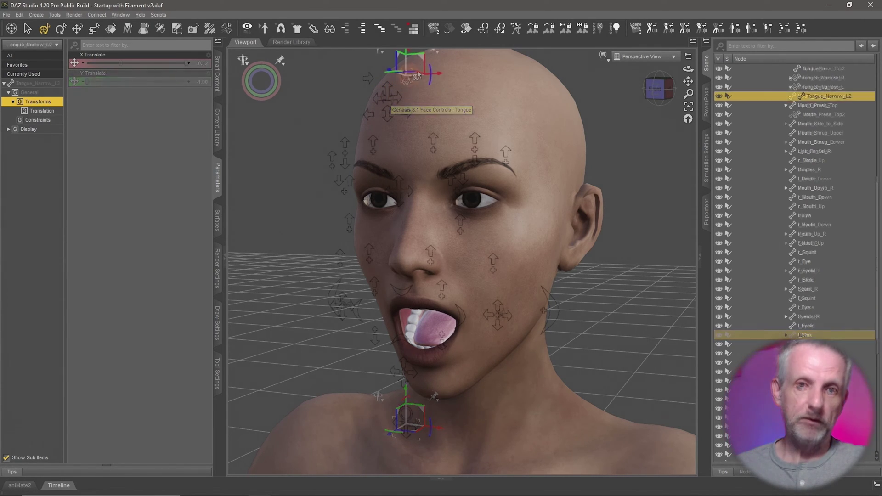
# Step: Narrow the tongue's left side, lower its tip, and shift the tongue to X 0.077, Y 0.32
pyautogui.moveTo(422, 61)
pyautogui.mouseDown()
pyautogui.moveTo(404, 59)
pyautogui.moveTo(436, 66)
pyautogui.moveTo(396, 65)
pyautogui.moveTo(420, 66)
pyautogui.moveTo(398, 65)
pyautogui.moveTo(414, 65)
pyautogui.moveTo(400, 65)
pyautogui.moveTo(413, 65)
pyautogui.moveTo(407, 66)
pyautogui.mouseUp()
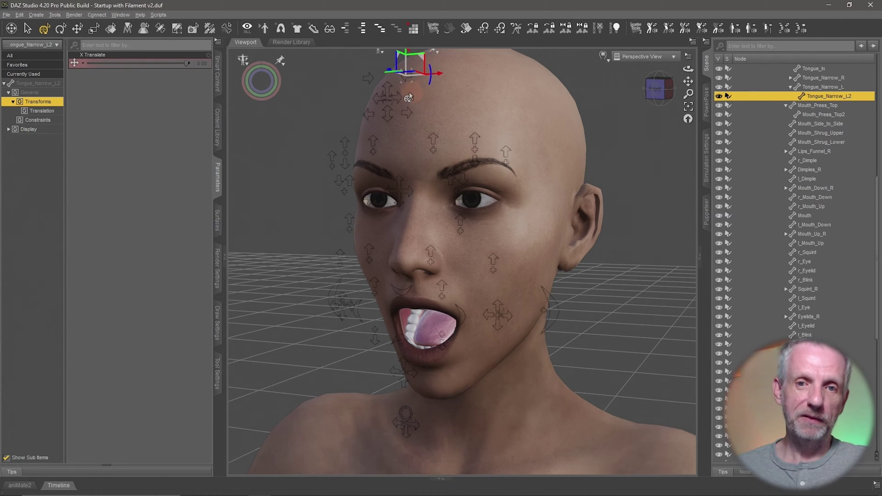
pyautogui.click(386, 123)
pyautogui.moveTo(406, 101)
pyautogui.mouseDown()
pyautogui.moveTo(399, 86)
pyautogui.moveTo(399, 101)
pyautogui.moveTo(408, 84)
pyautogui.moveTo(400, 96)
pyautogui.mouseUp()
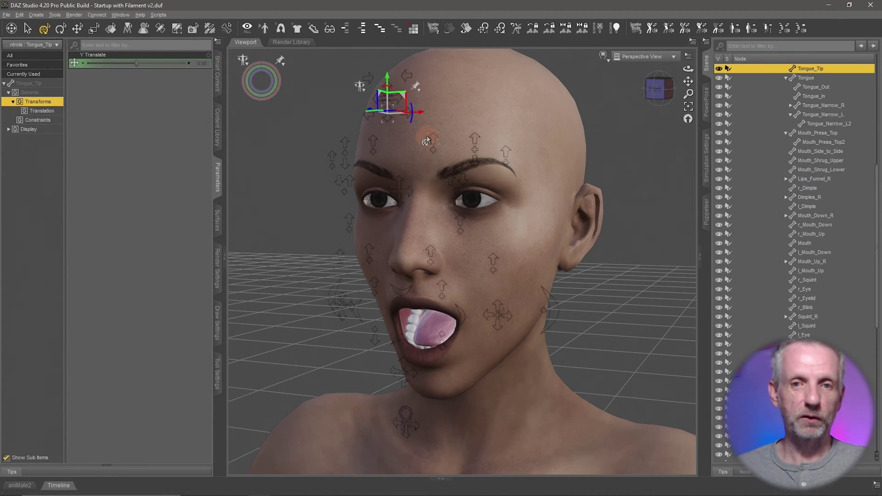
pyautogui.hotkey('ctrl', 'f')
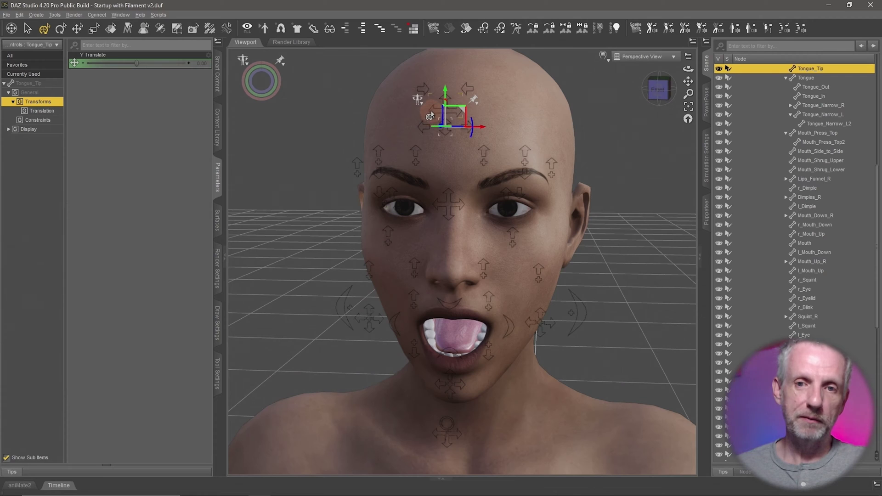
pyautogui.moveTo(445, 104); pyautogui.dragTo(464, 91)
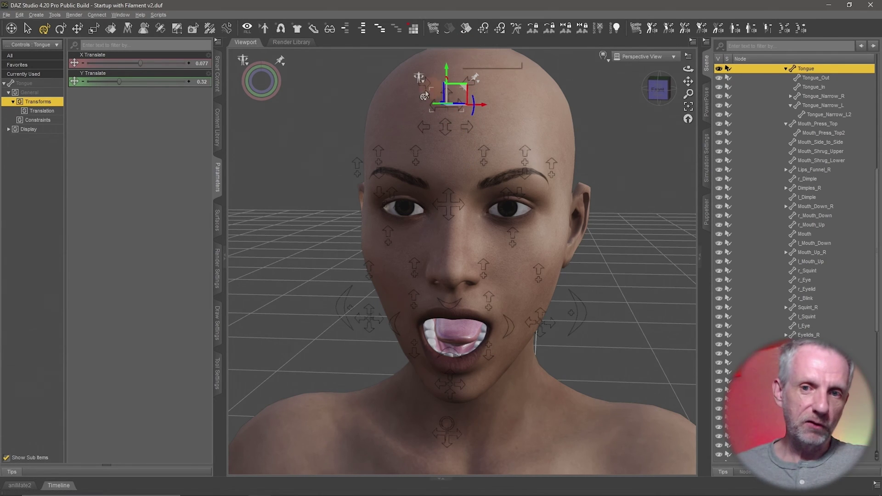
pyautogui.keyDown('alt'); pyautogui.moveTo(475, 166); pyautogui.dragTo(411, 168); pyautogui.keyUp('alt')
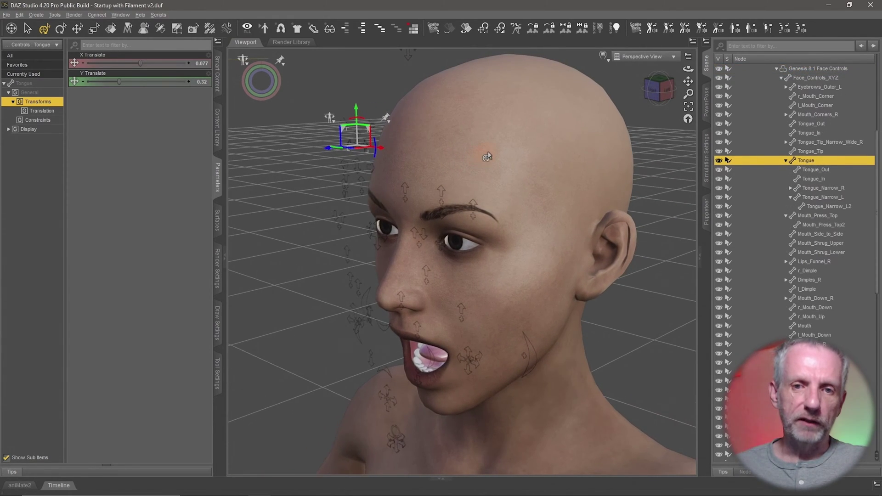
# Step: Swing the view to an elevated three-quarter angle on the head
pyautogui.scroll(10, 461, 262)
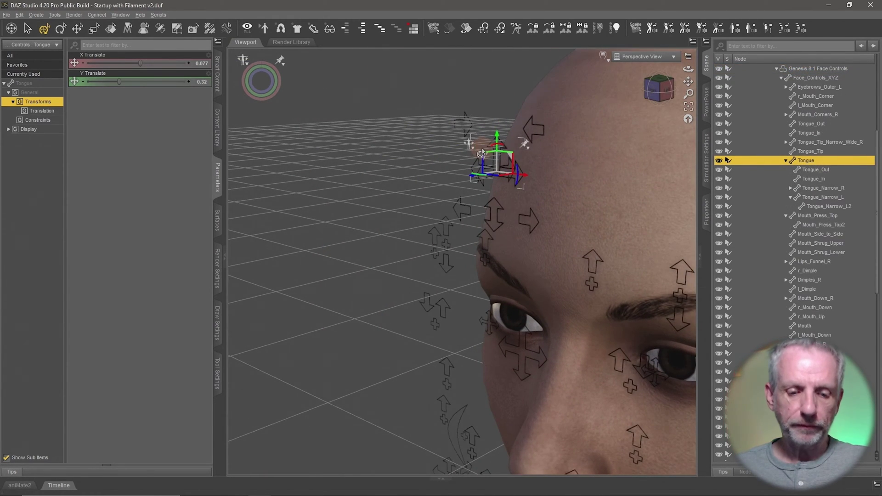
pyautogui.scroll(3, 482, 155)
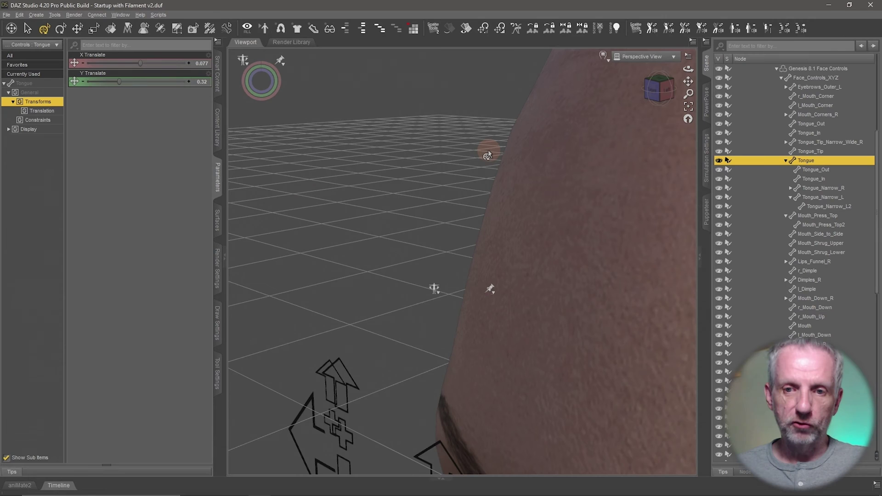
pyautogui.scroll(3, 488, 149)
pyautogui.scroll(-6, 489, 149)
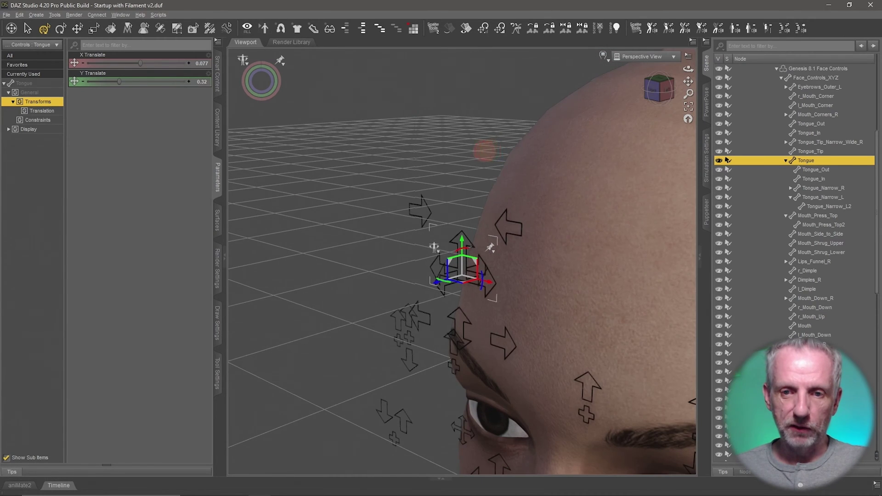
pyautogui.hotkey('ctrl', '4')
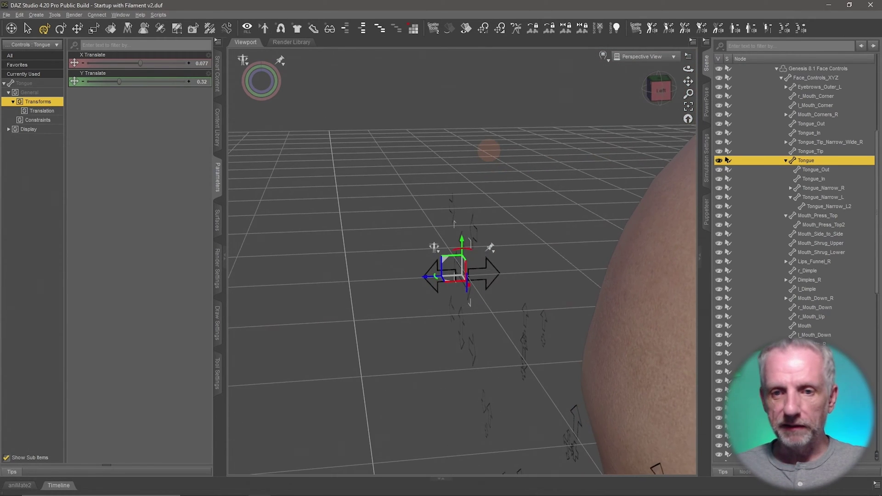
pyautogui.hotkey('ctrl', '1')
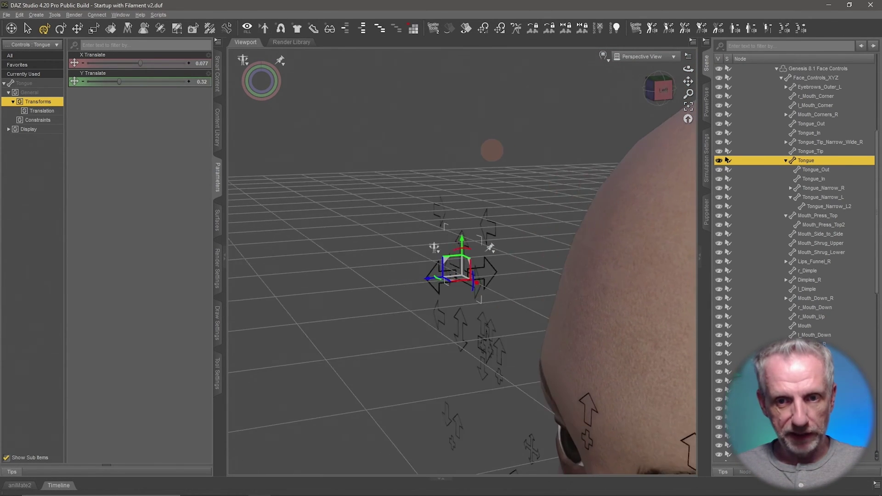
pyautogui.scroll(-3, 486, 150)
pyautogui.scroll(3, 486, 151)
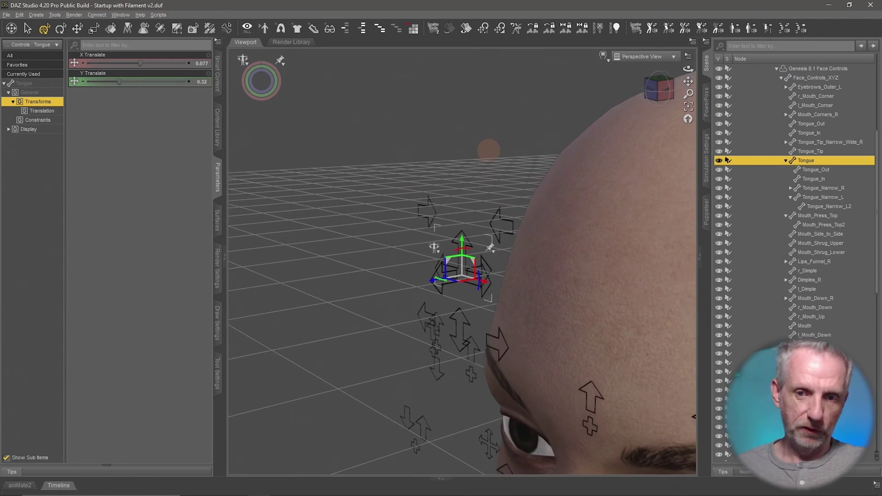
# Step: Set Tongue_Out to 1.00 so the tongue sticks out, then raise the main Tongue control
pyautogui.click(438, 289)
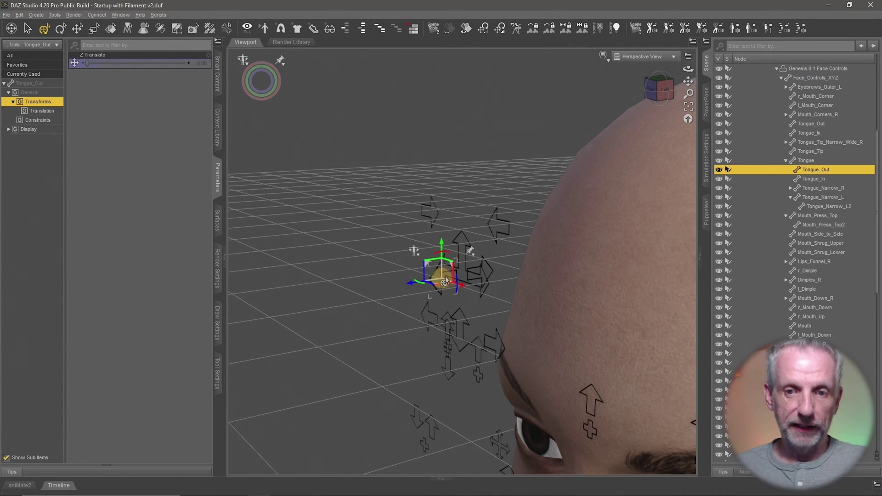
pyautogui.hotkey('ctrl', 'f')
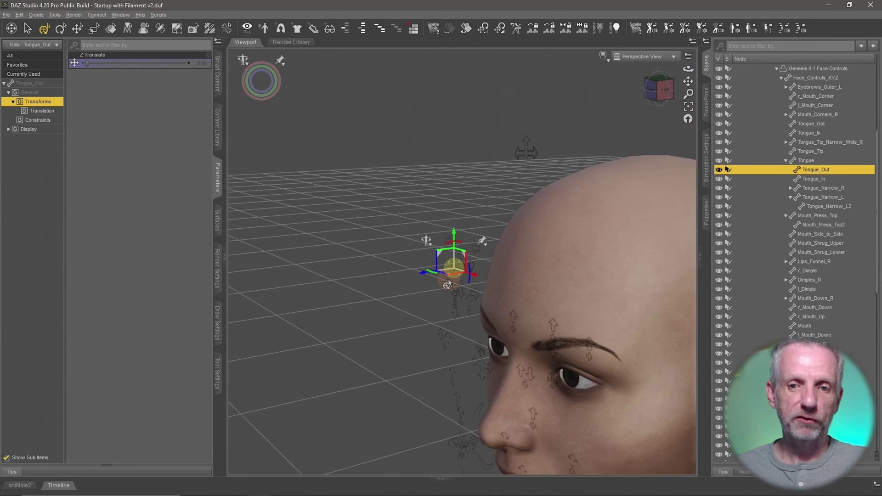
pyautogui.hotkey('ctrl', 'f')
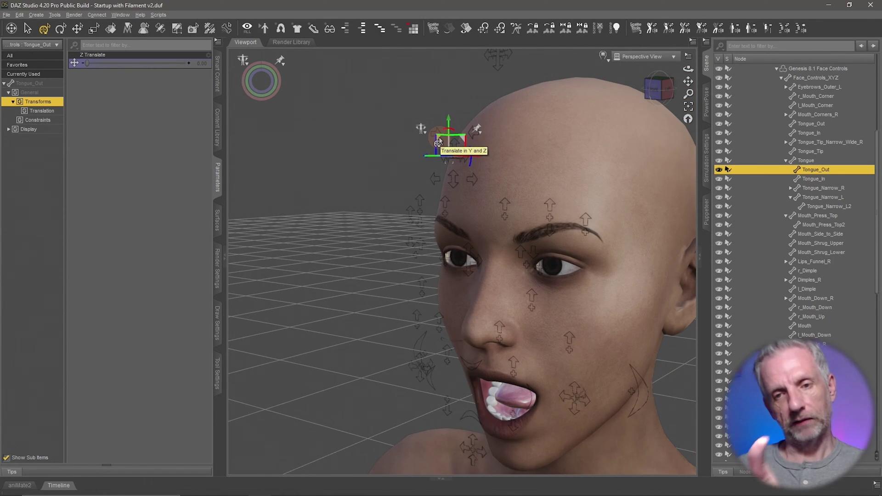
pyautogui.moveTo(437, 143)
pyautogui.mouseDown()
pyautogui.moveTo(416, 138)
pyautogui.moveTo(427, 145)
pyautogui.mouseUp()
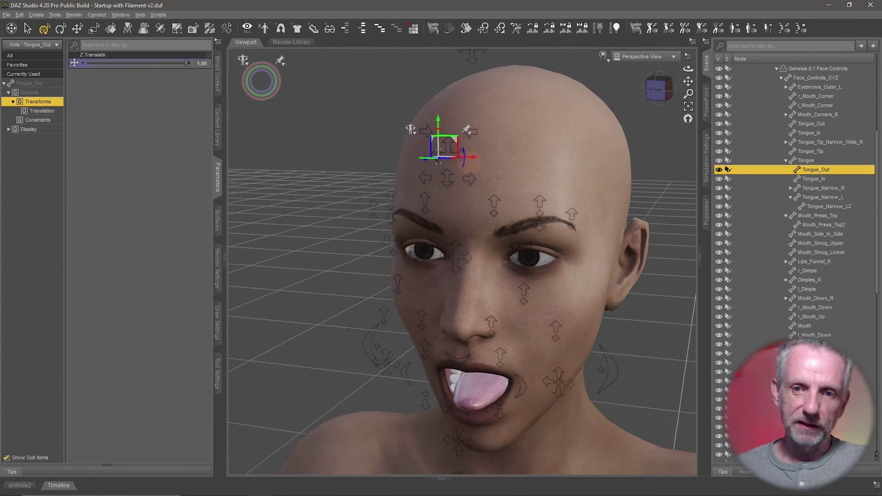
pyautogui.click(806, 161)
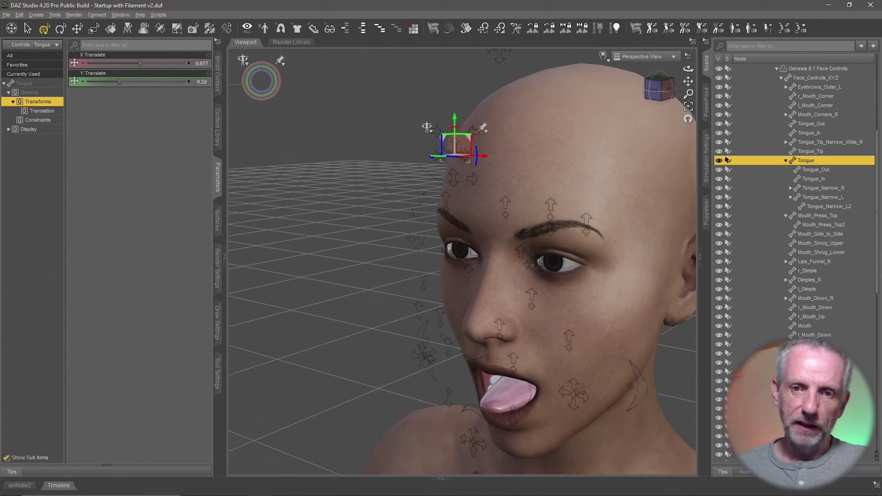
pyautogui.moveTo(472, 135); pyautogui.dragTo(481, 153)
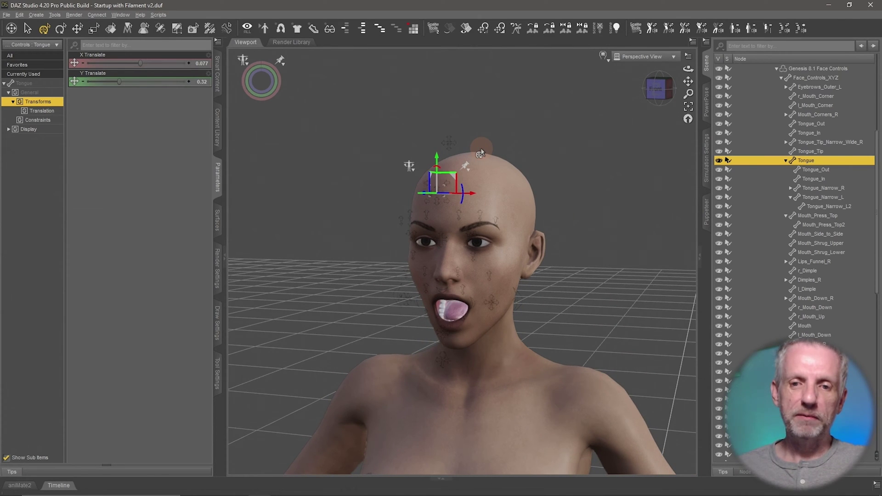
# Step: Undo the tongue move to close the mouth, then switch to the Face Controls store page
pyautogui.hotkey('ctrl', 'z')
pyautogui.scroll(5, 480, 153)
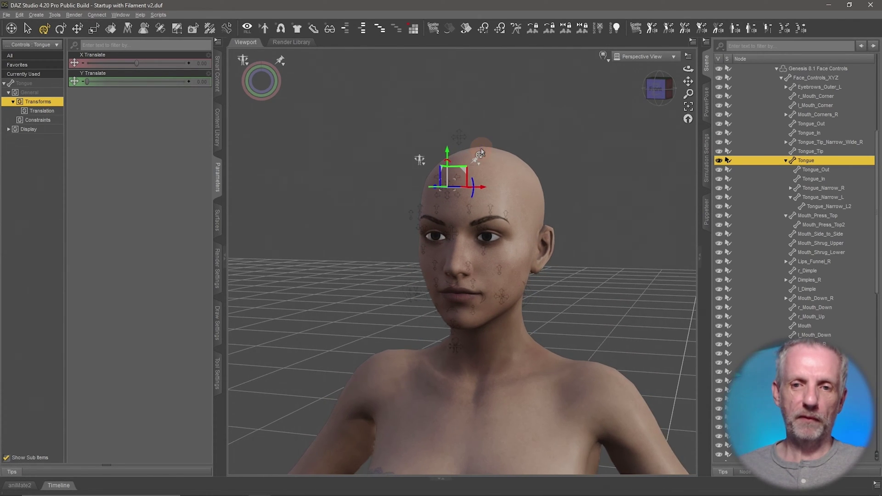
pyautogui.keyDown('alt'); pyautogui.moveTo(480, 153); pyautogui.dragTo(472, 155); pyautogui.keyUp('alt')
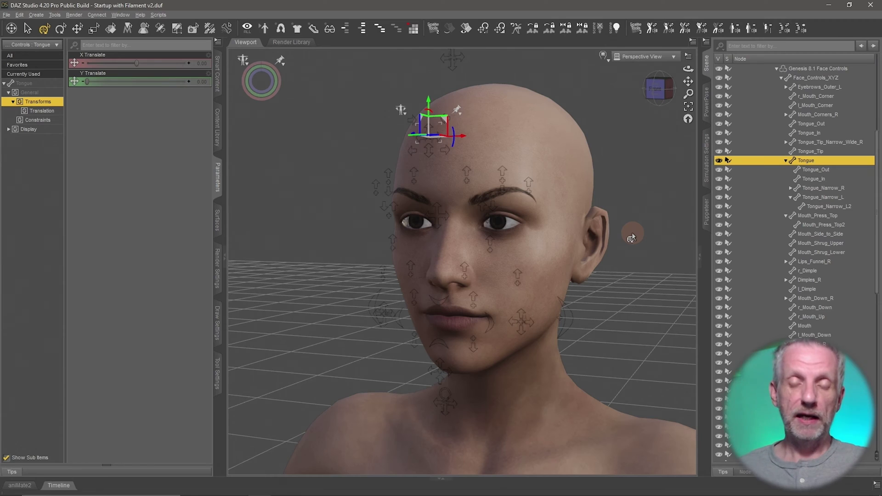
pyautogui.hotkey('alt', 'Tab')
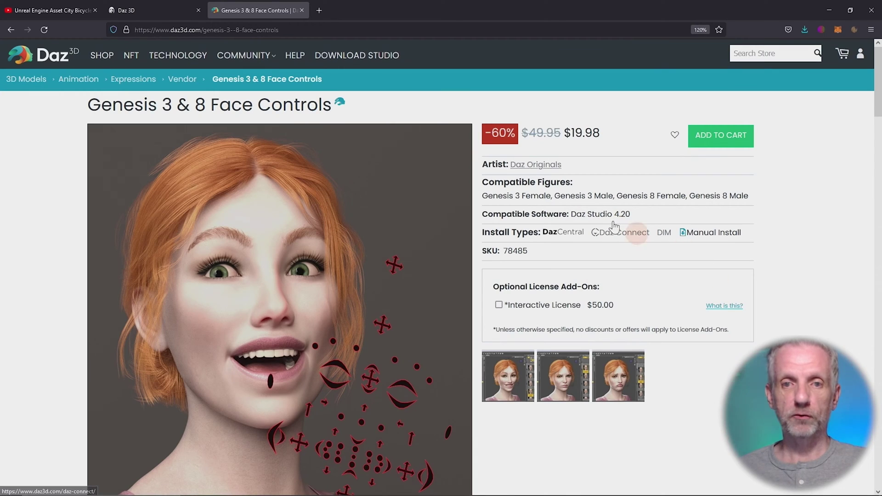
pyautogui.scroll(-2, 663, 314)
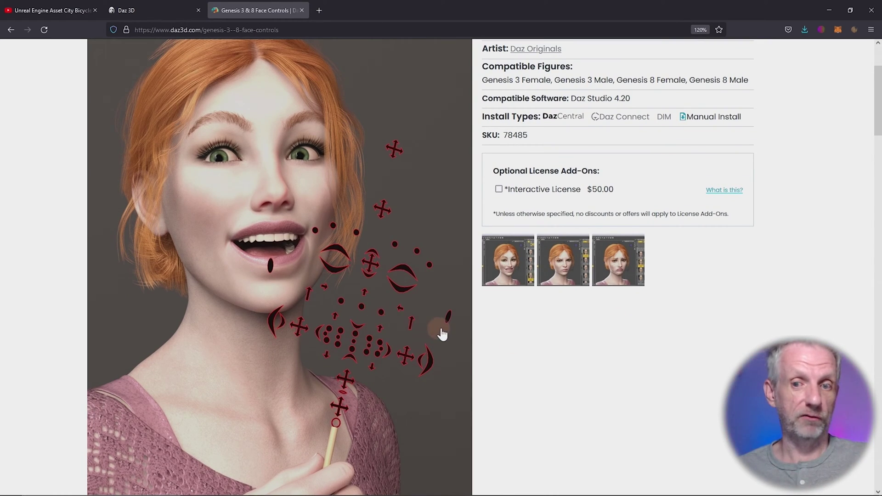
pyautogui.scroll(2, 507, 359)
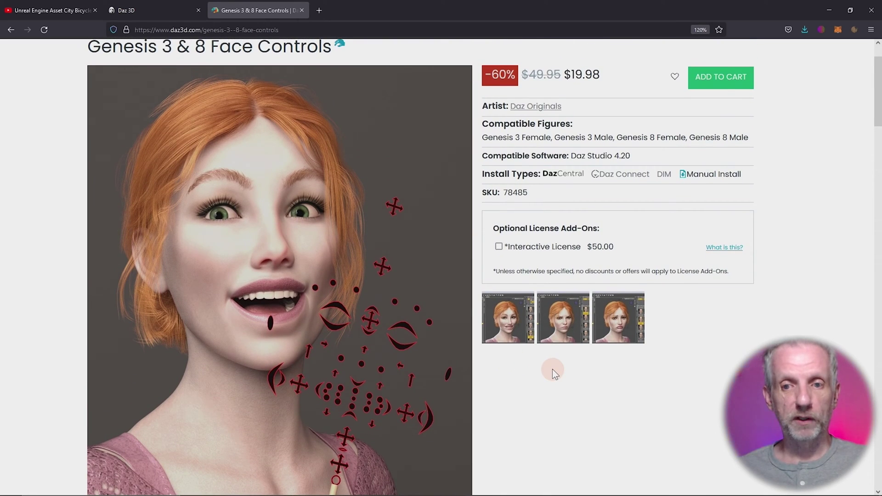
pyautogui.scroll(-10, 553, 370)
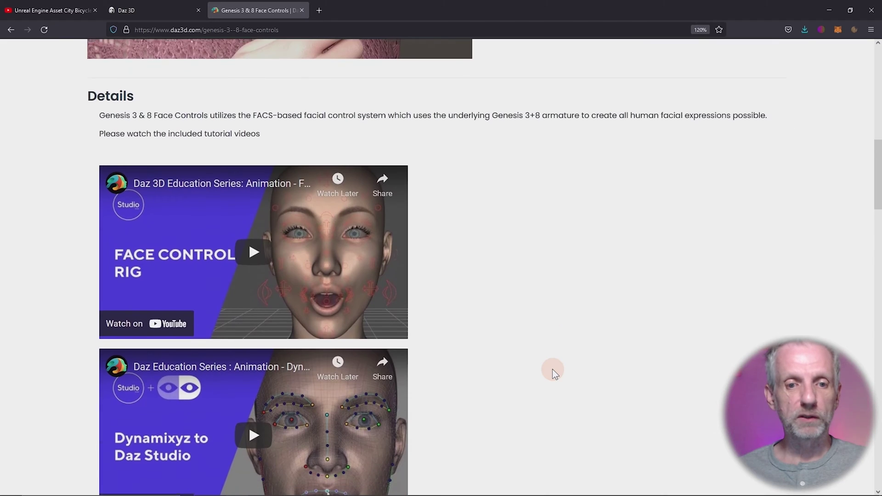
pyautogui.scroll(-10, 553, 372)
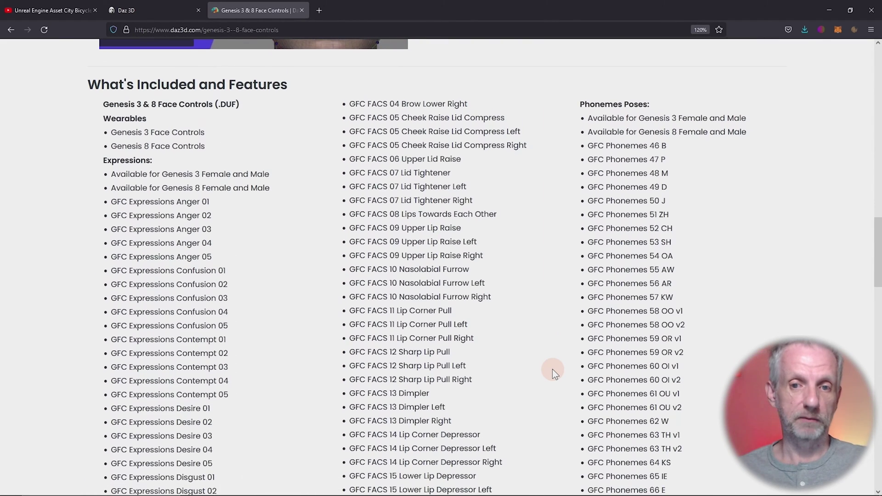
pyautogui.scroll(-1, 623, 214)
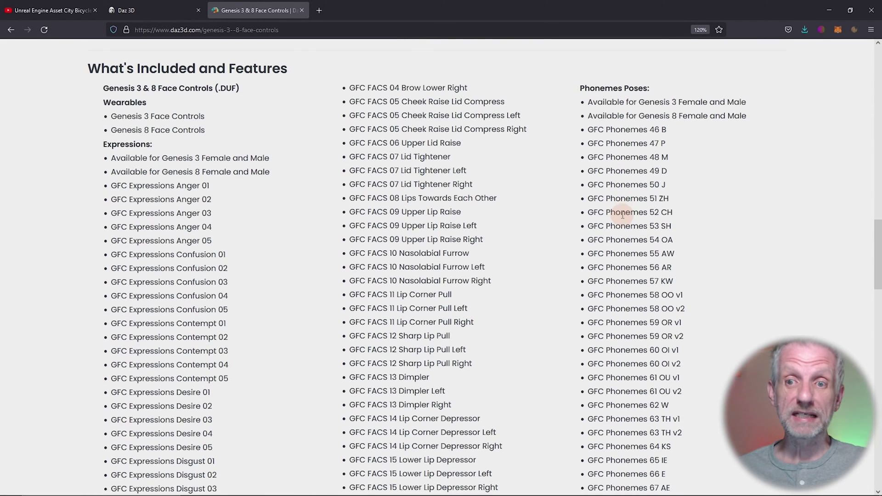
pyautogui.scroll(-5, 622, 215)
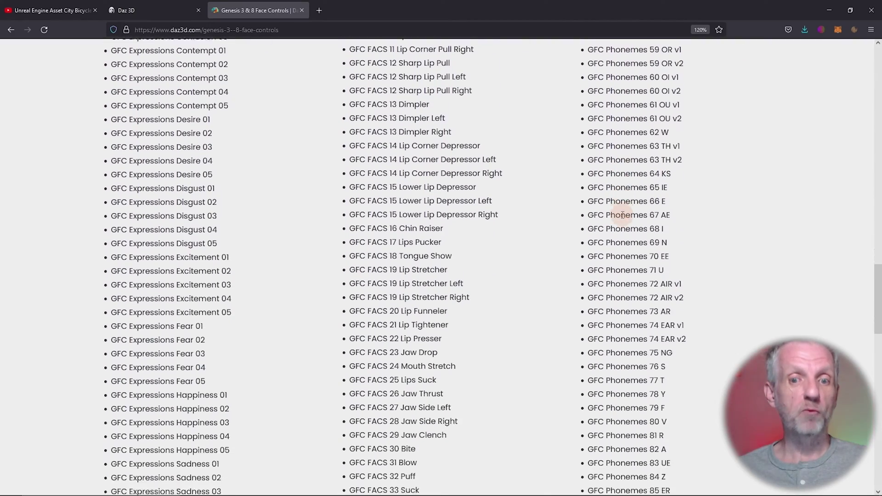
pyautogui.scroll(-7, 623, 214)
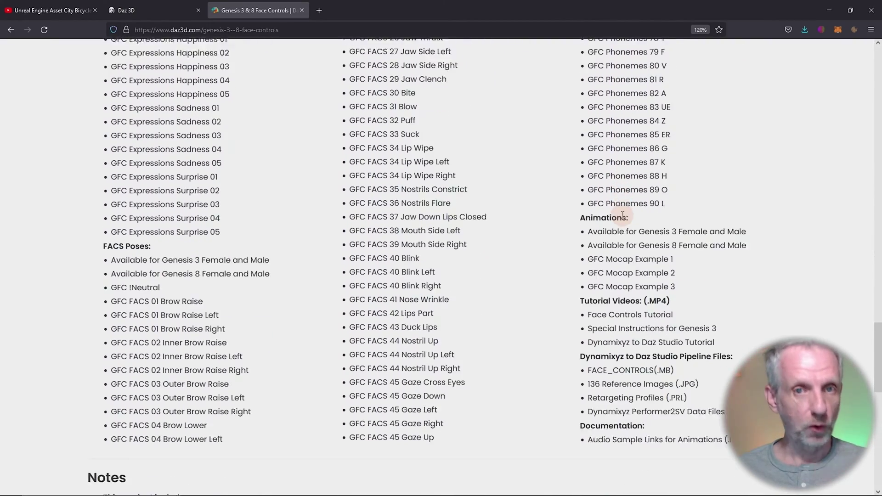
pyautogui.scroll(-4, 623, 215)
pyautogui.scroll(4, 623, 215)
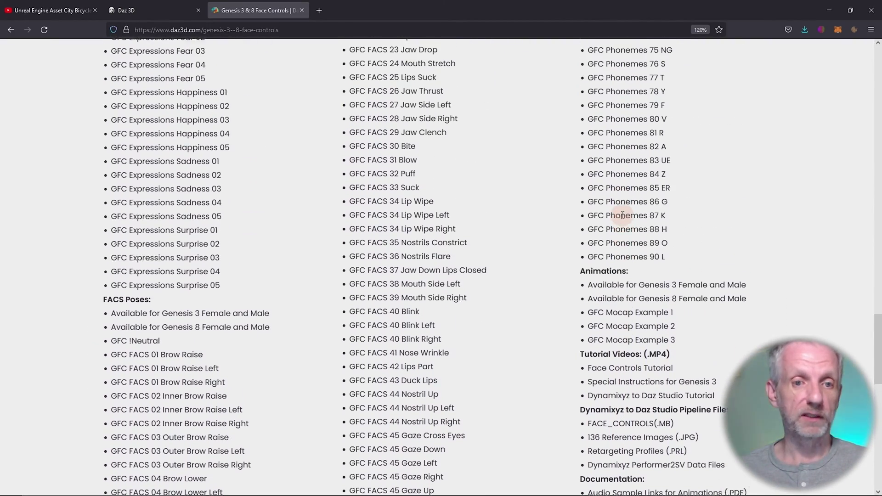
pyautogui.scroll(20, 623, 215)
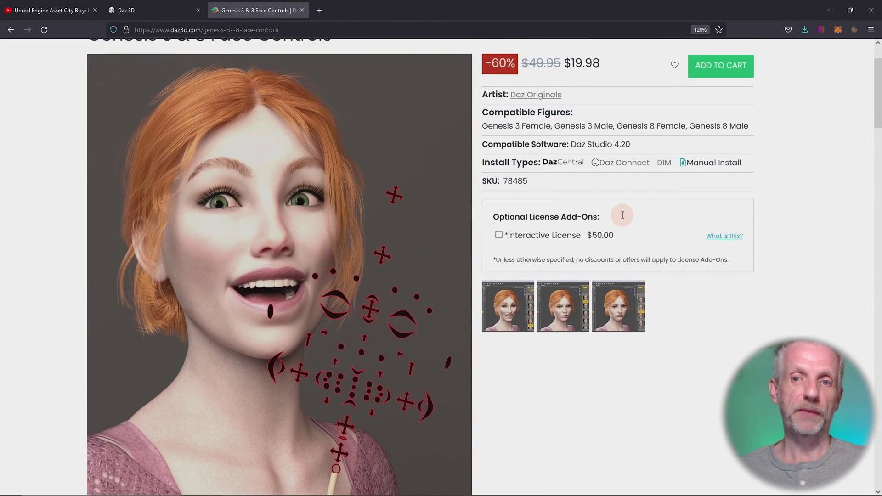
pyautogui.scroll(2, 623, 214)
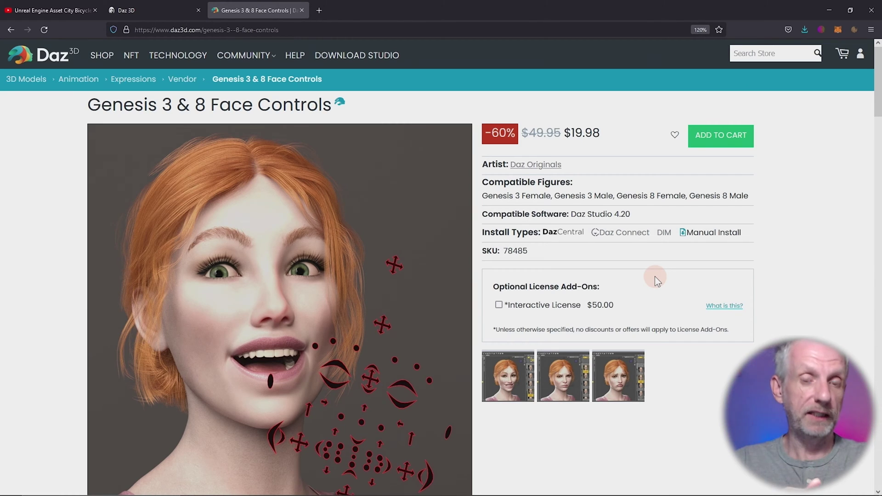
pyautogui.hotkey('alt', 'Tab')
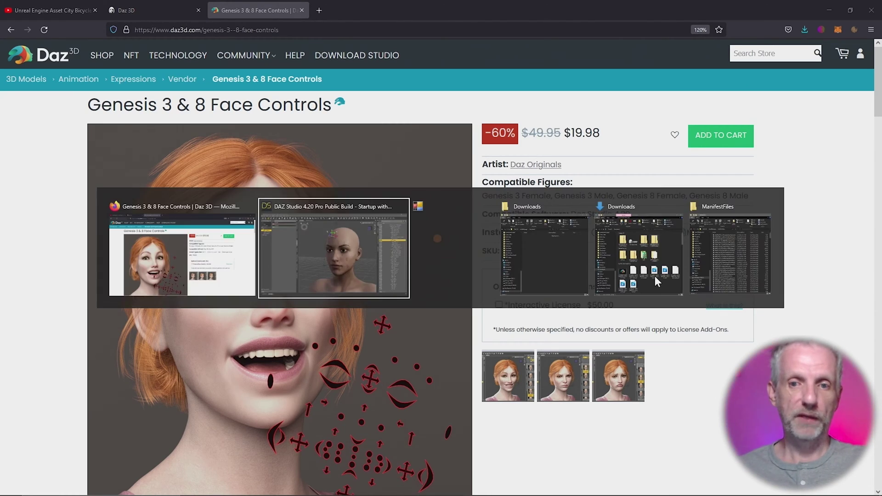
# Step: Delete Genesis 8.1 Face Controls from the Scene pane and reselect Genesis 8.1 Female
pyautogui.scroll(7, 776, 170)
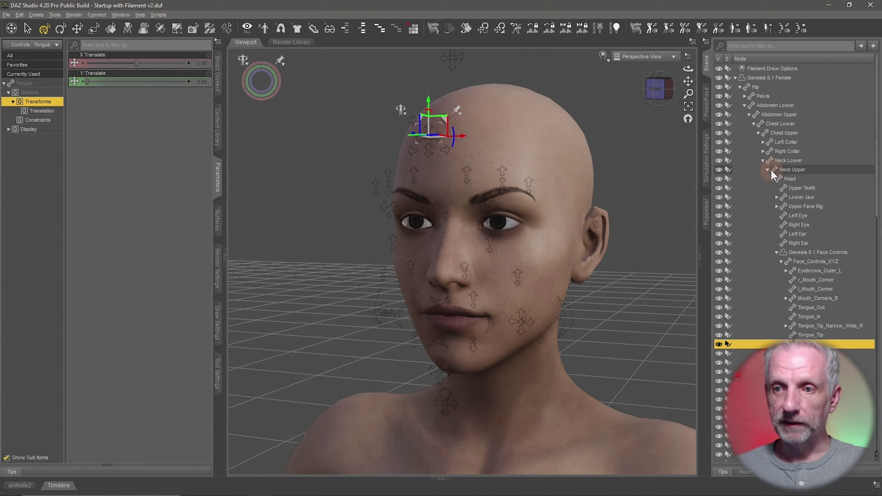
pyautogui.click(829, 252)
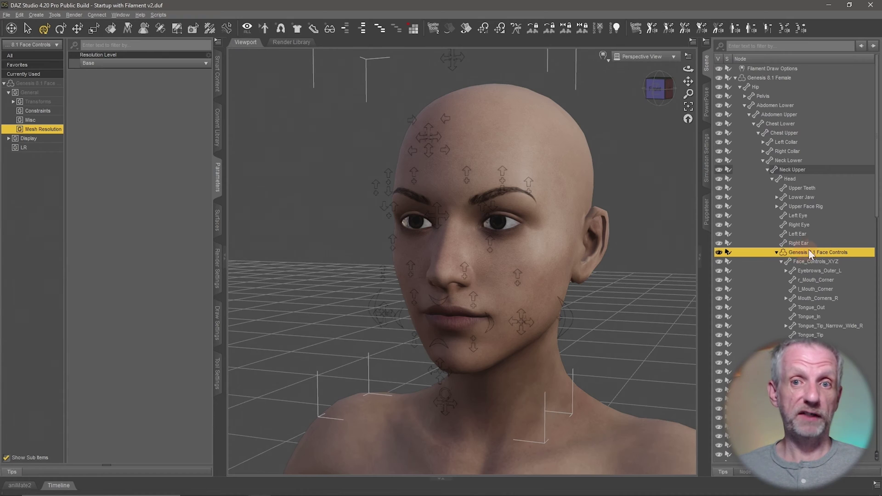
pyautogui.press('Delete')
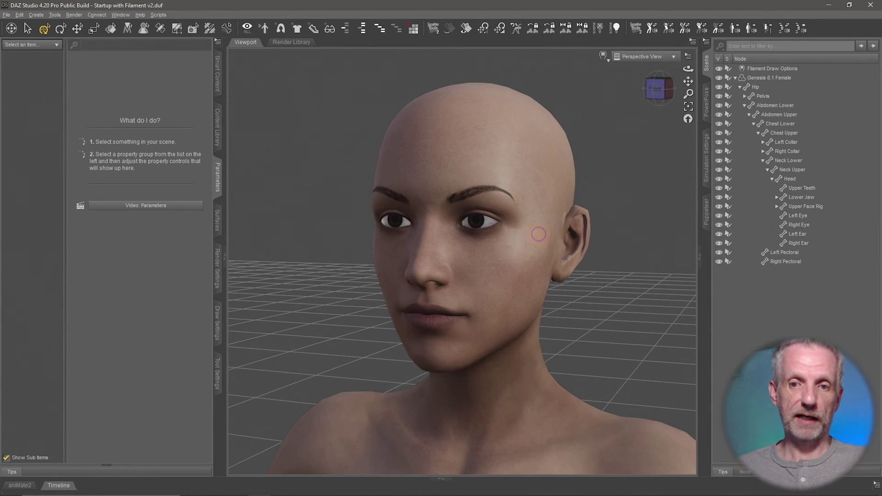
pyautogui.click(772, 79)
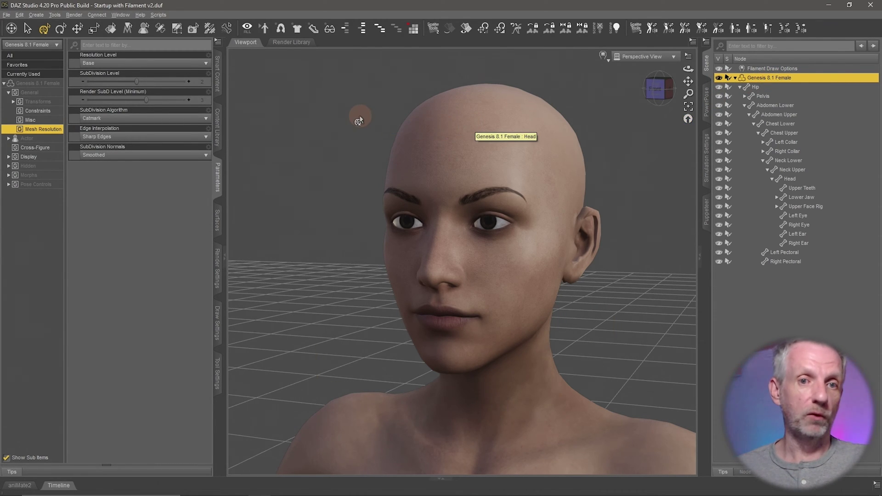
# Step: Search the Smart Content products for 'face' and open the Genesis 3 & 8 Face Controls product
pyautogui.click(219, 85)
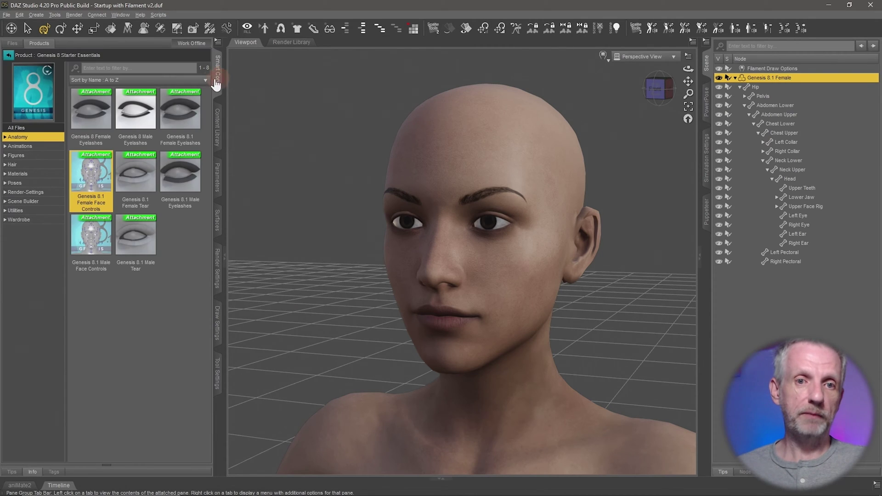
pyautogui.click(10, 56)
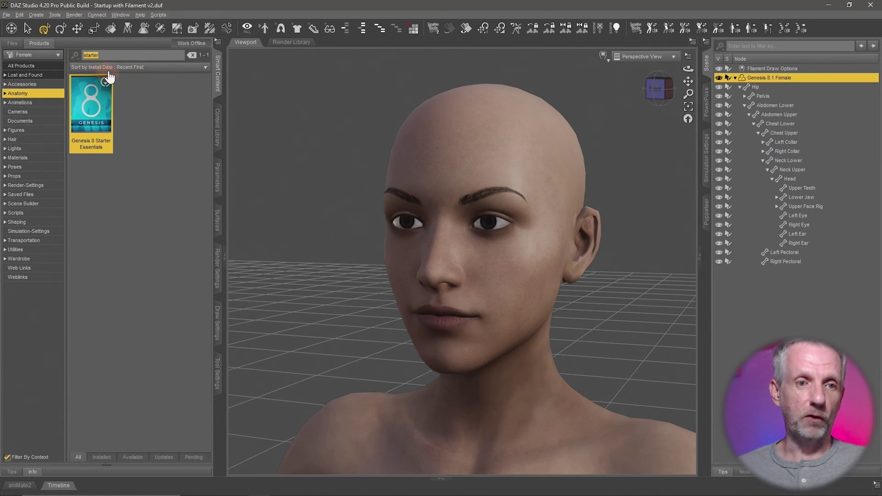
pyautogui.write('face')
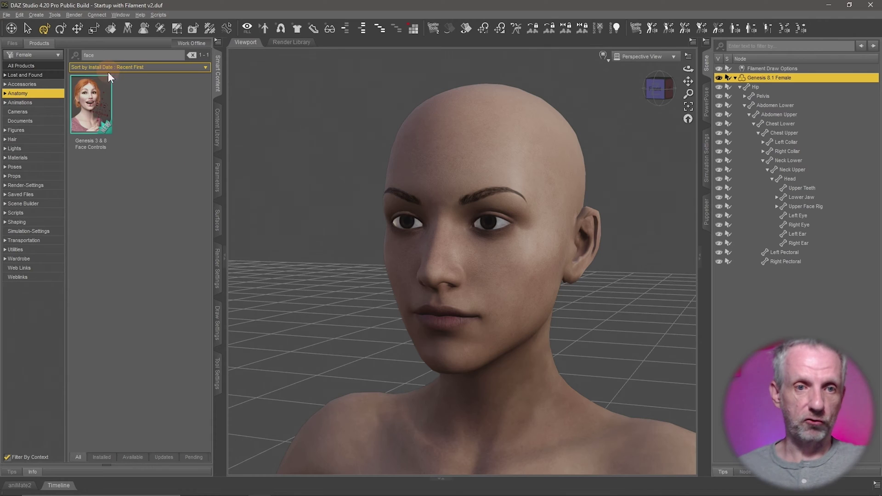
pyautogui.click(97, 112)
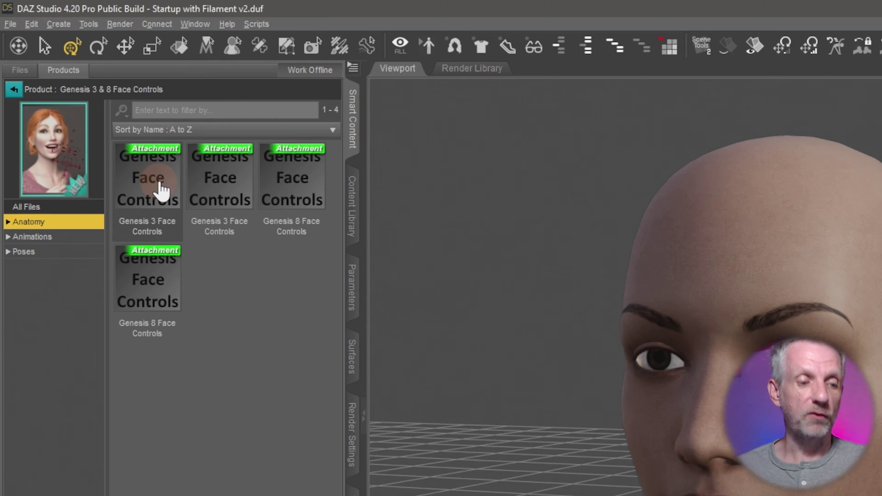
# Step: Check the Face Controls item info, then load Genesis 8 Face Controls onto the Genesis 8.1 Female
pyautogui.moveTo(162, 189)
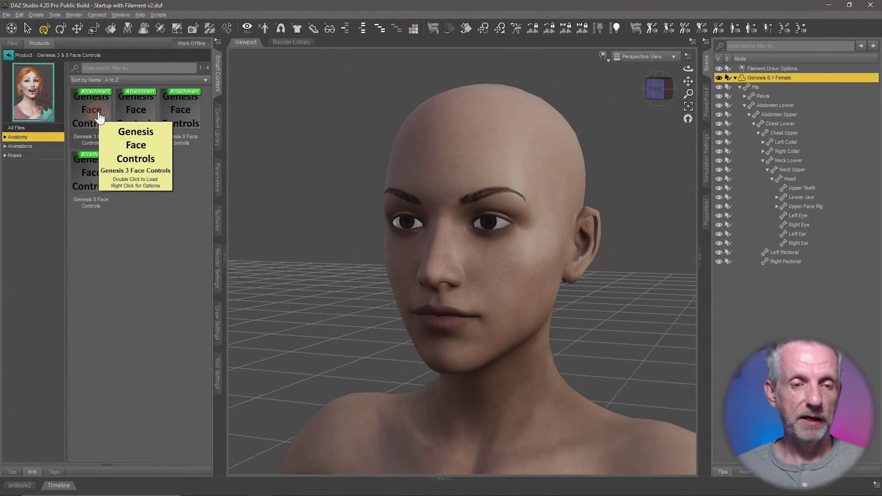
pyautogui.click(99, 117)
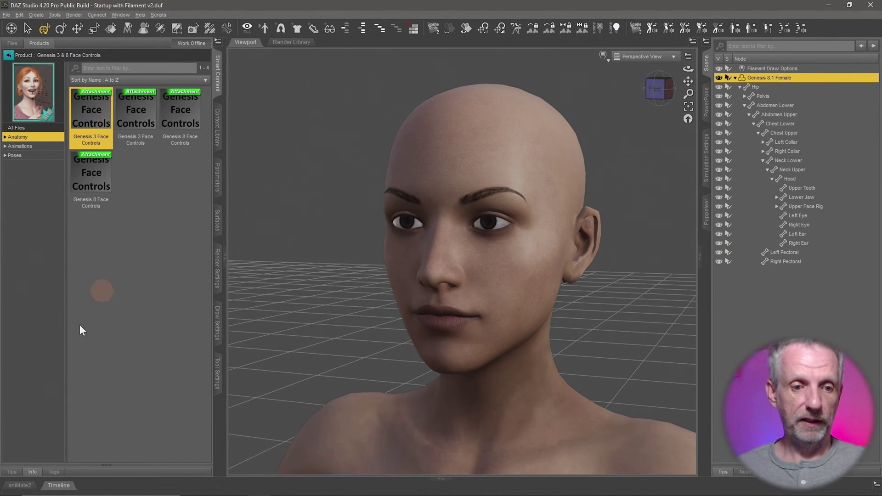
pyautogui.click(32, 472)
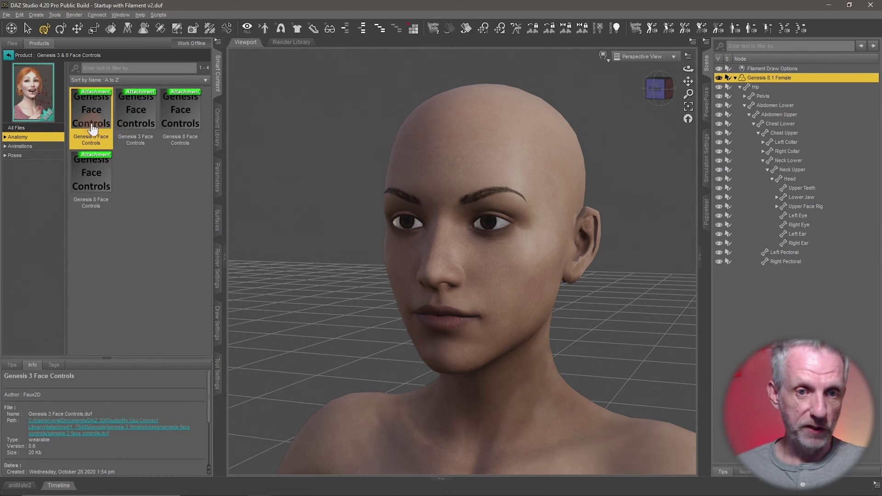
pyautogui.click(195, 120)
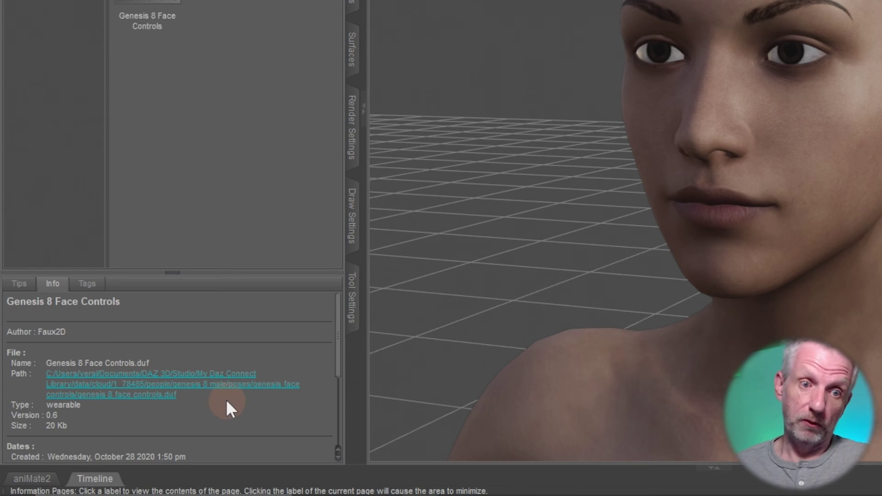
pyautogui.doubleClick(167, 15)
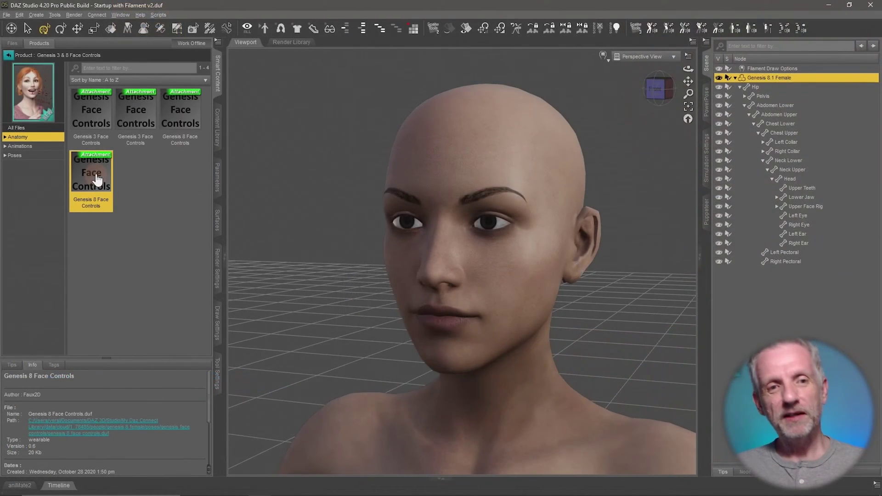
pyautogui.doubleClick(97, 178)
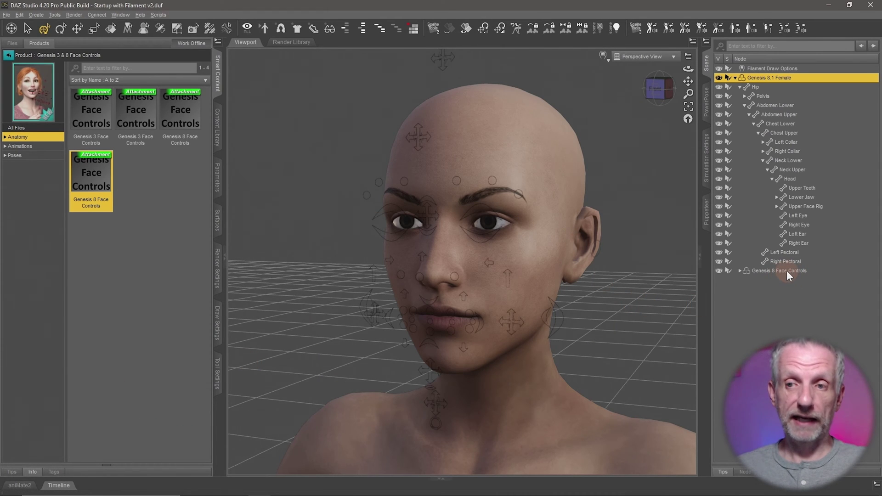
# Step: Toggle the Genesis 8.1 Female hierarchy and select a cheek face control in the viewport
pyautogui.click(735, 78)
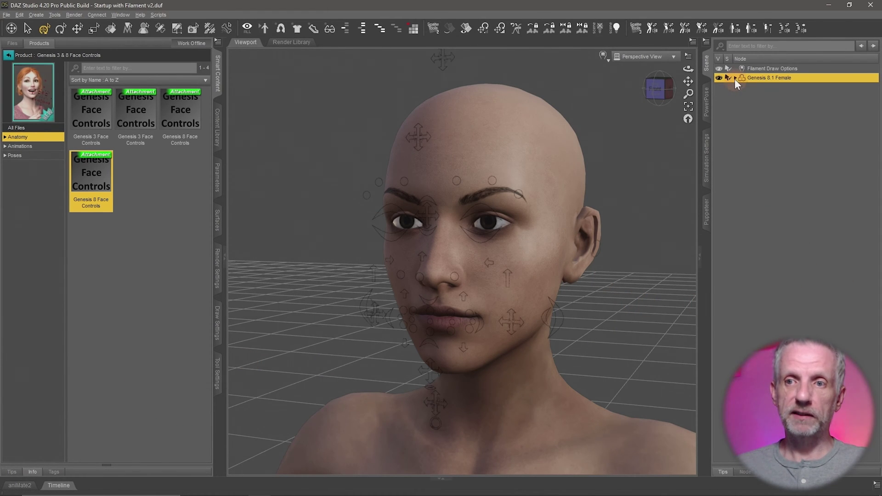
pyautogui.click(736, 78)
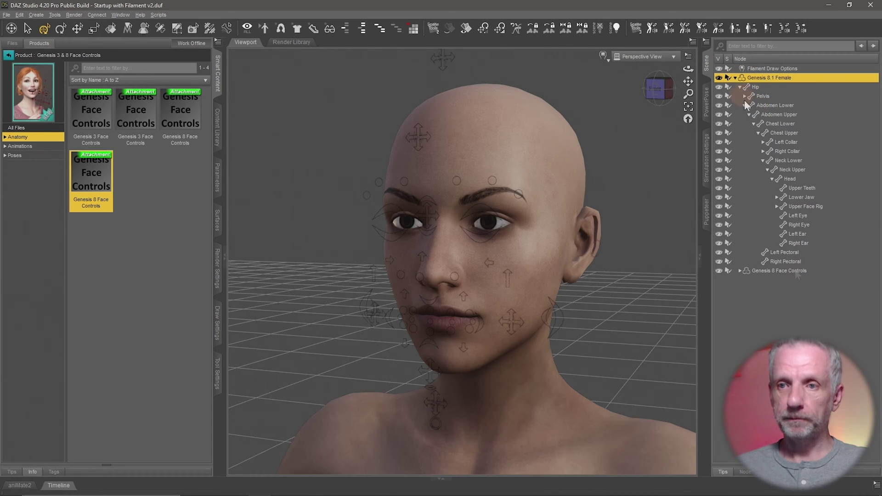
pyautogui.click(626, 256)
pyautogui.keyDown('alt'); pyautogui.moveTo(549, 243); pyautogui.dragTo(555, 307); pyautogui.keyUp('alt')
pyautogui.click(549, 317)
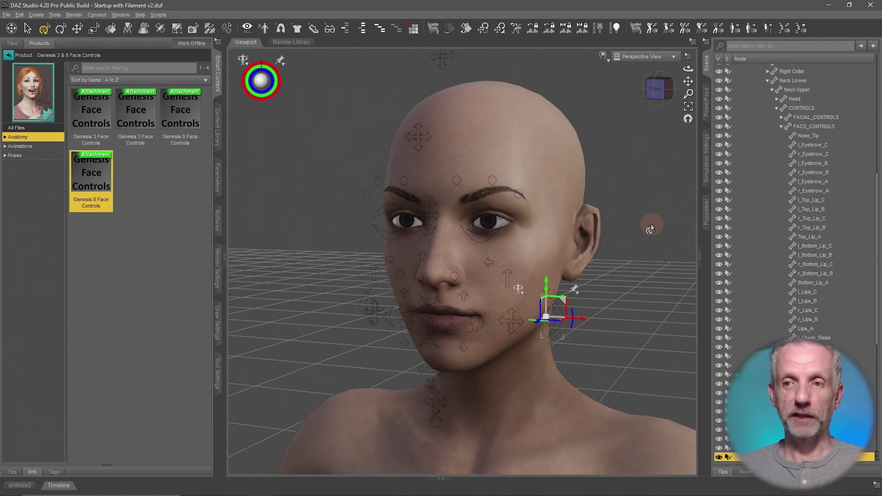
# Step: Collapse the Face Controls and Abdomen Lower branches, reselect Genesis 8 Face Controls, and browse Poses
pyautogui.click(779, 108)
pyautogui.scroll(5, 771, 134)
pyautogui.click(760, 129)
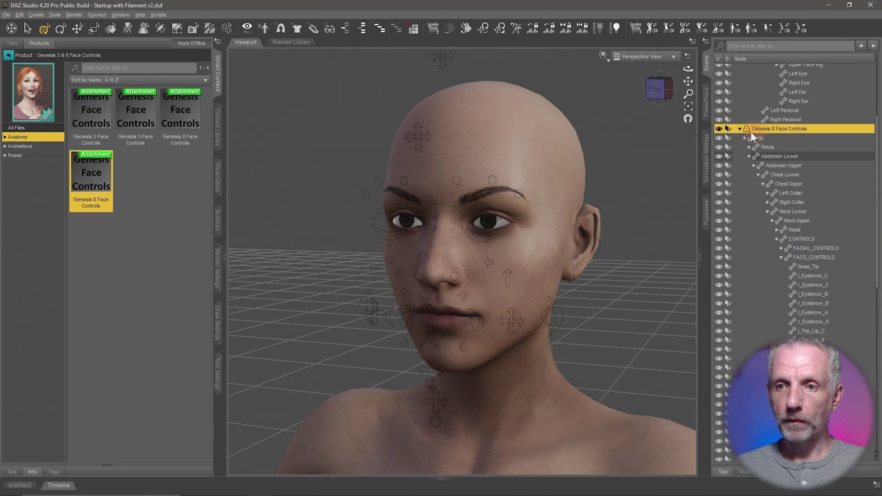
pyautogui.doubleClick(760, 131)
pyautogui.click(746, 106)
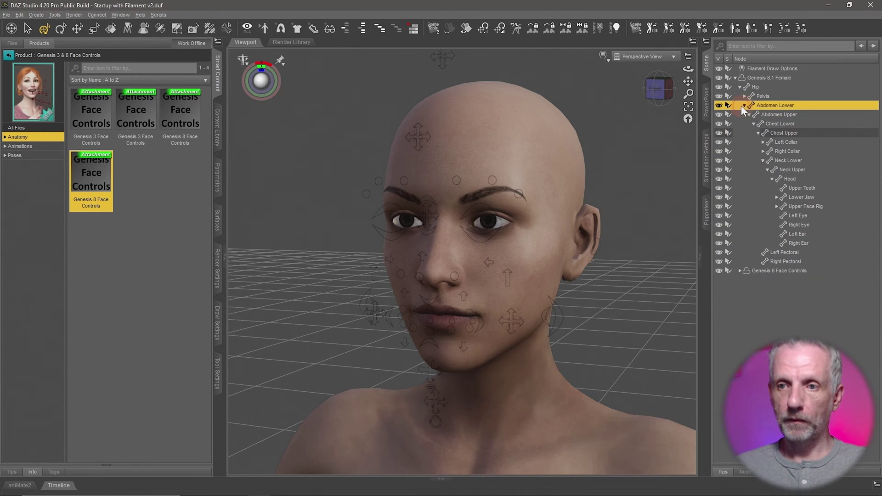
pyautogui.click(745, 106)
pyautogui.click(777, 115)
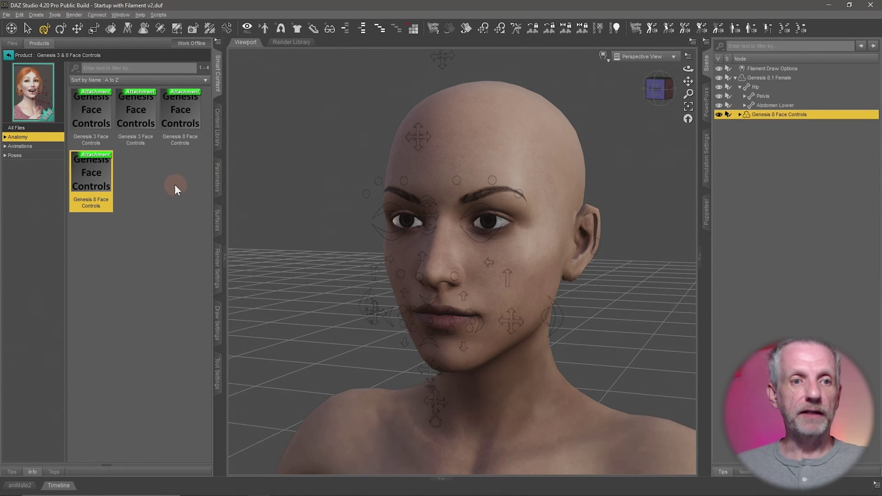
pyautogui.click(34, 156)
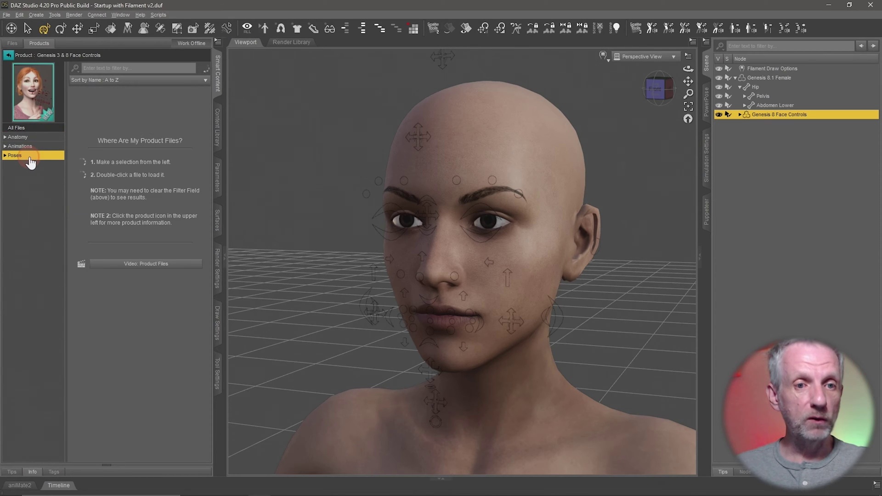
# Step: Open the Poses > Expressions folder and start filtering the pose list by 'G8F'
pyautogui.doubleClick(36, 157)
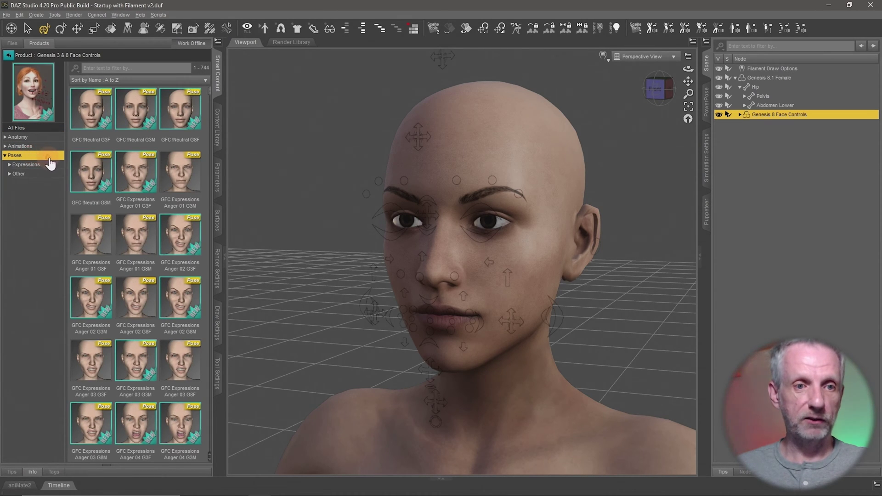
pyautogui.click(42, 166)
pyautogui.doubleClick(42, 166)
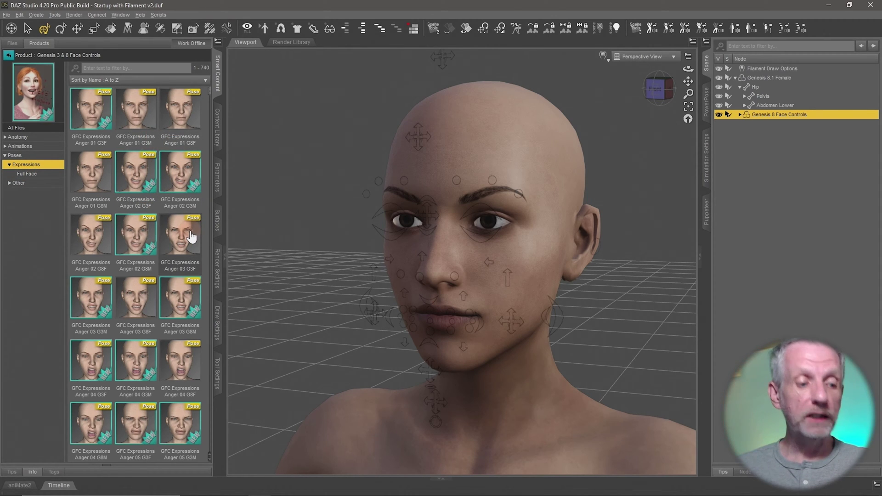
pyautogui.moveTo(192, 236)
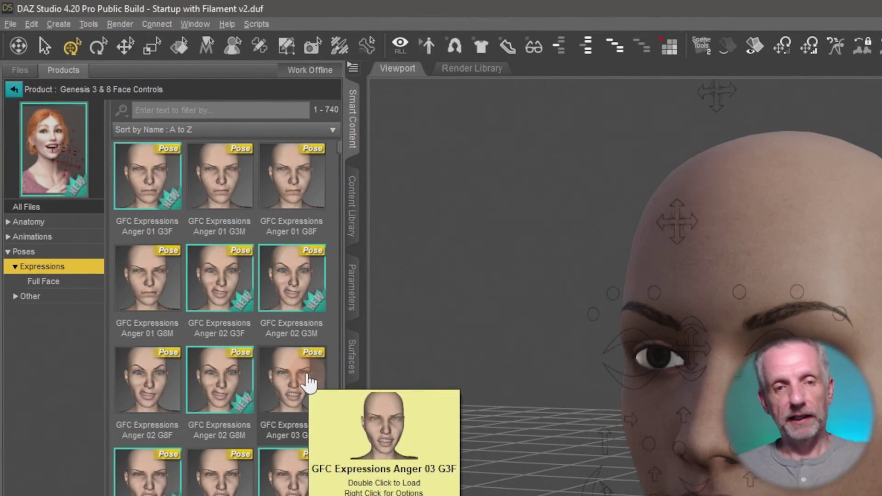
pyautogui.scroll(-10, 244, 297)
pyautogui.scroll(10, 244, 299)
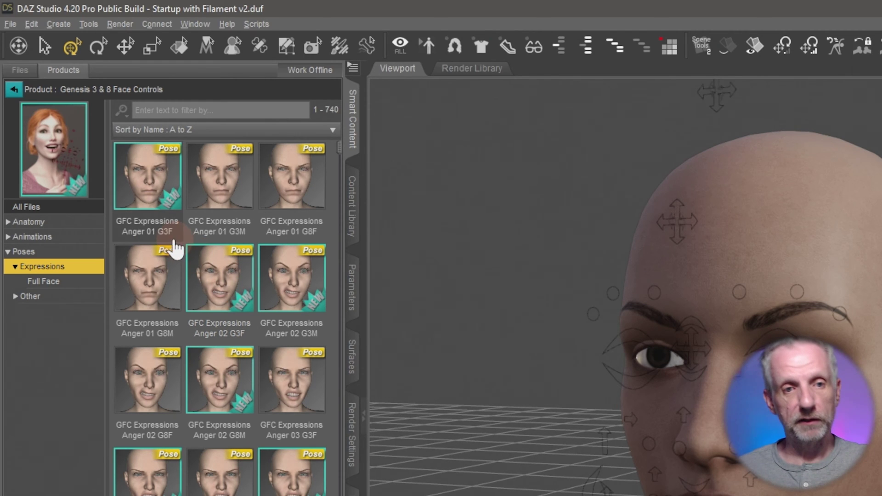
pyautogui.click(171, 108)
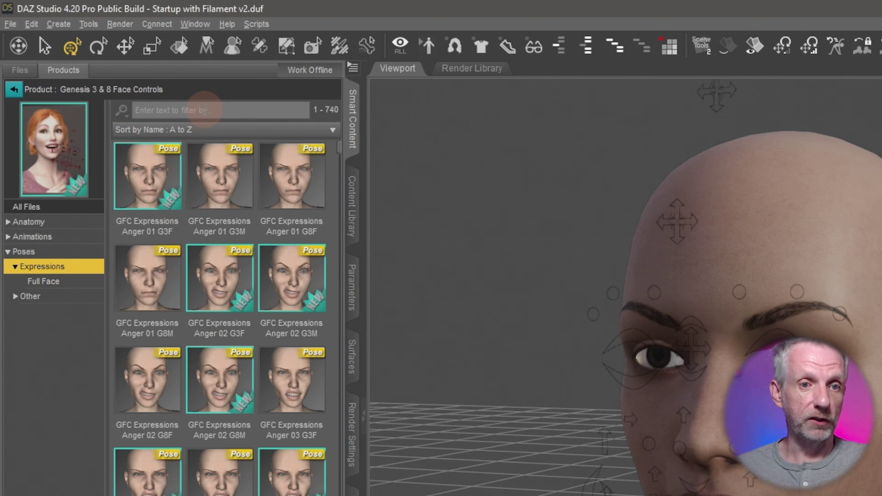
pyautogui.write('G8F')
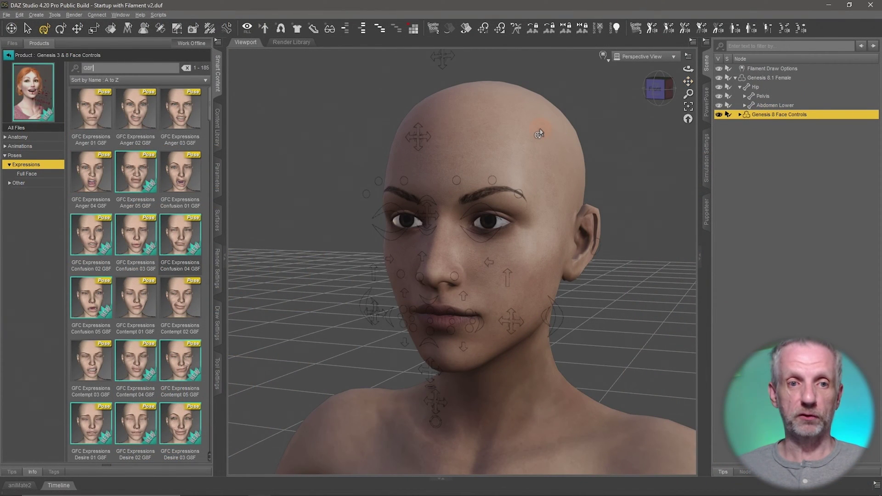
pyautogui.doubleClick(93, 119)
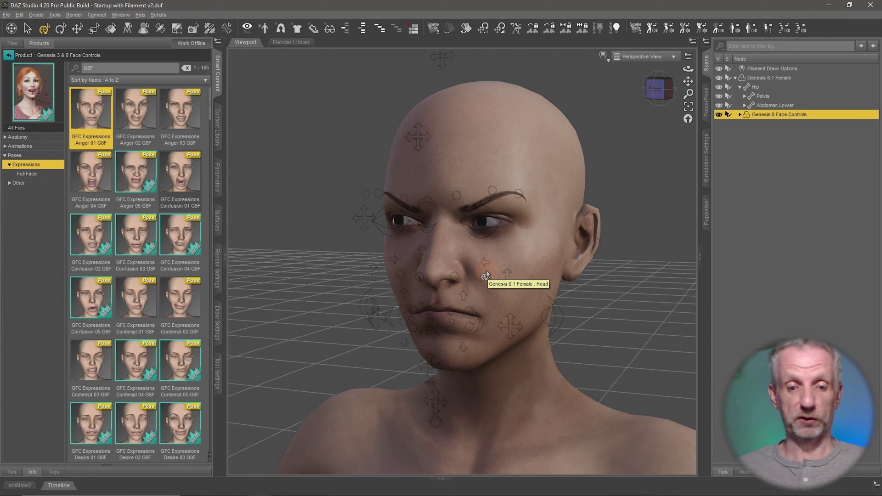
pyautogui.hotkey('ctrl', 'z')
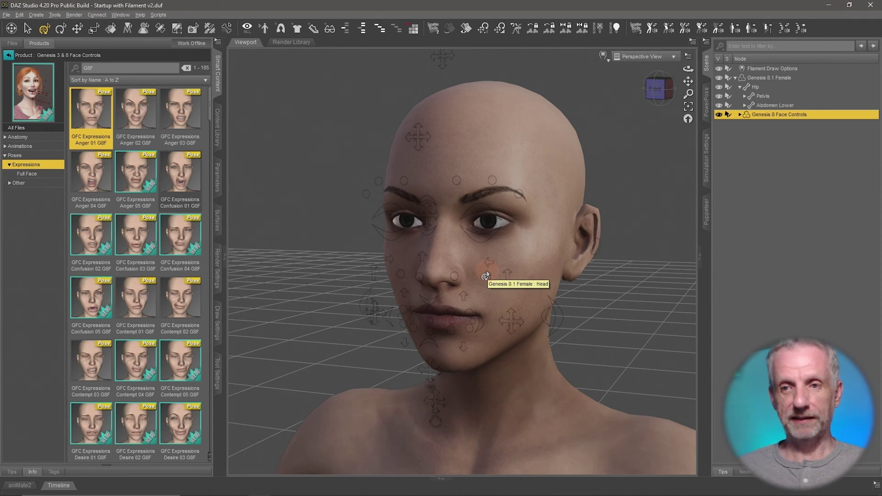
pyautogui.click(784, 77)
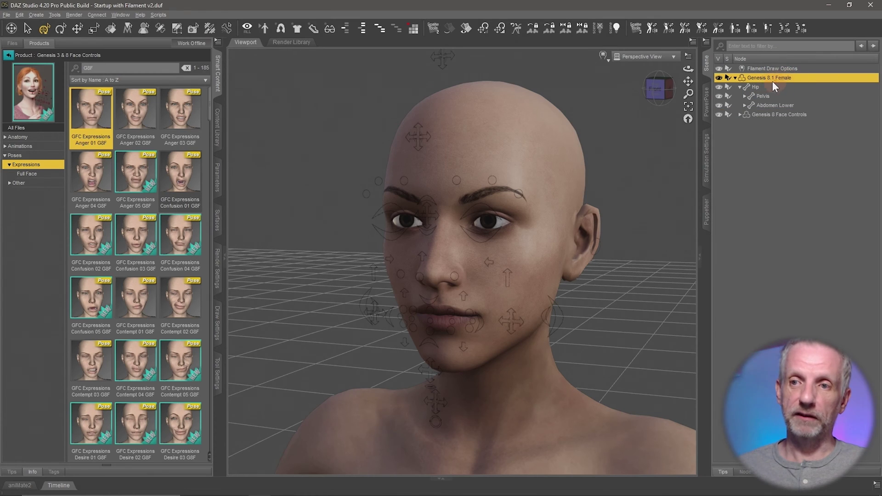
pyautogui.click(88, 114)
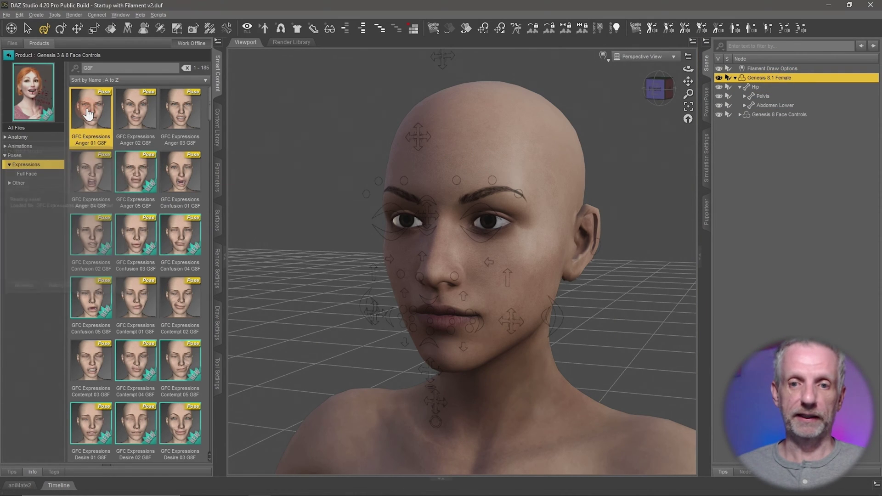
pyautogui.click(240, 223)
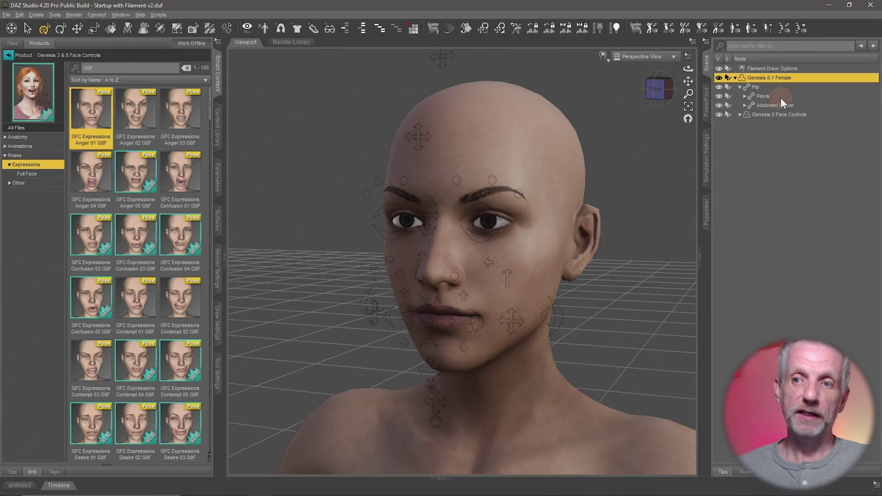
pyautogui.click(795, 114)
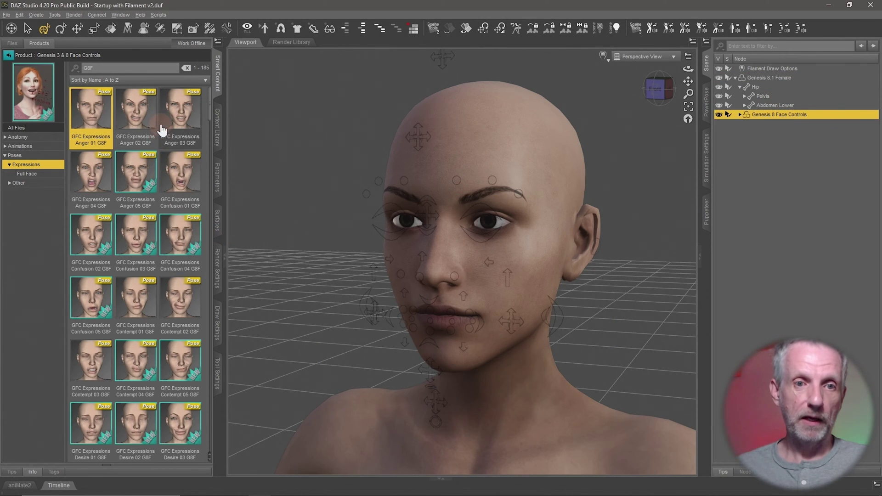
# Step: Preview the Anger 02–05 and Confusion 01–05 G8F expressions on the face
pyautogui.doubleClick(147, 125)
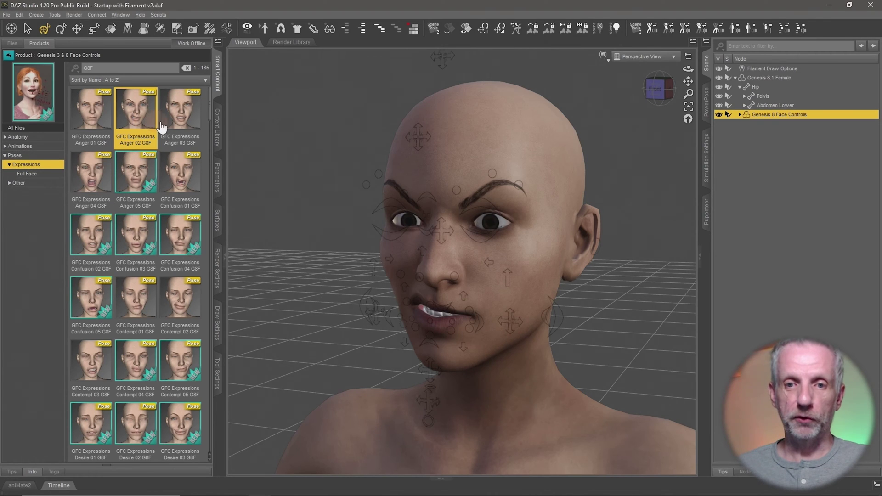
pyautogui.doubleClick(179, 120)
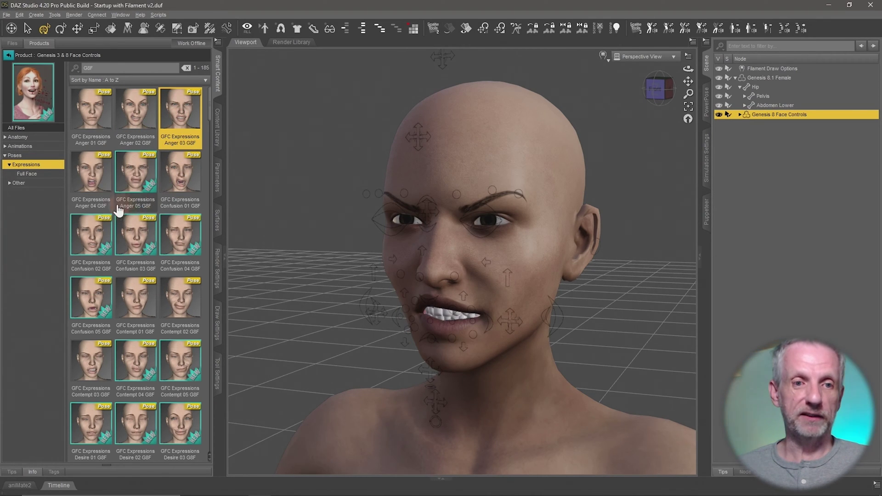
pyautogui.doubleClick(91, 193)
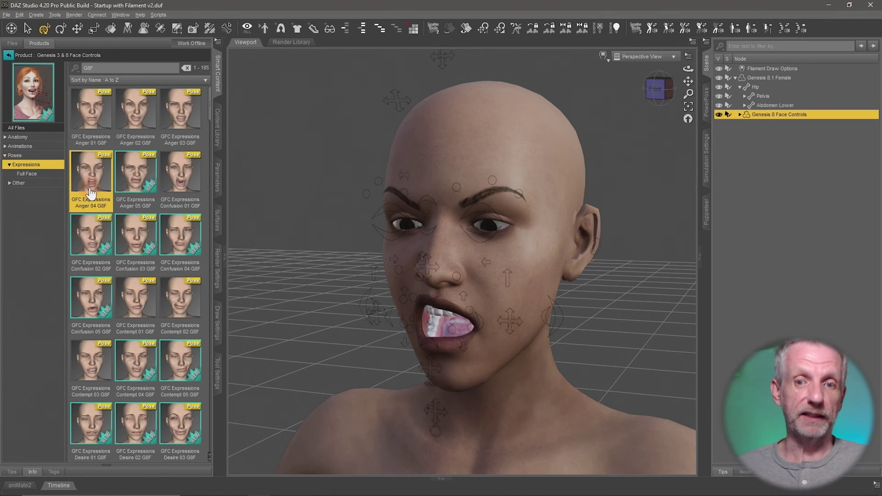
pyautogui.doubleClick(147, 186)
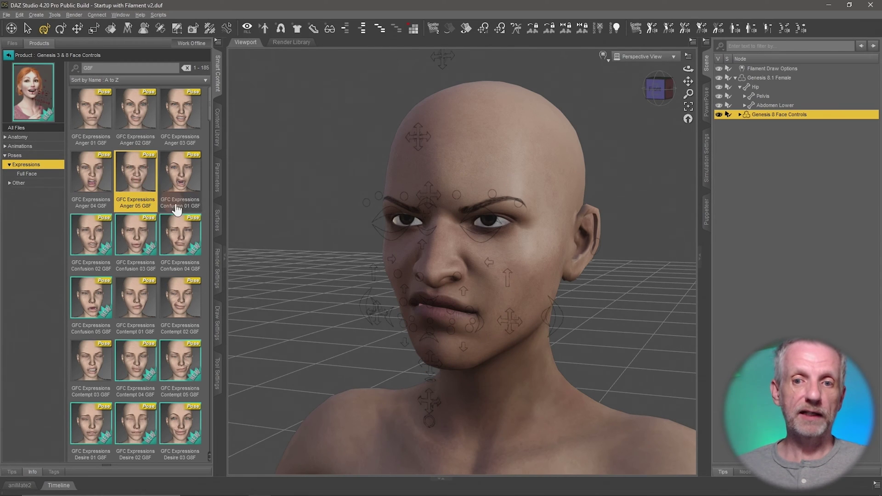
pyautogui.doubleClick(191, 179)
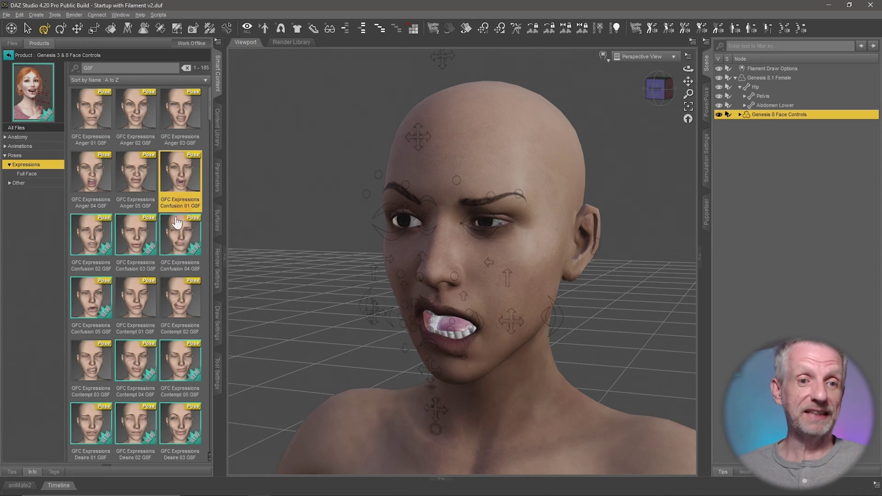
pyautogui.doubleClick(90, 255)
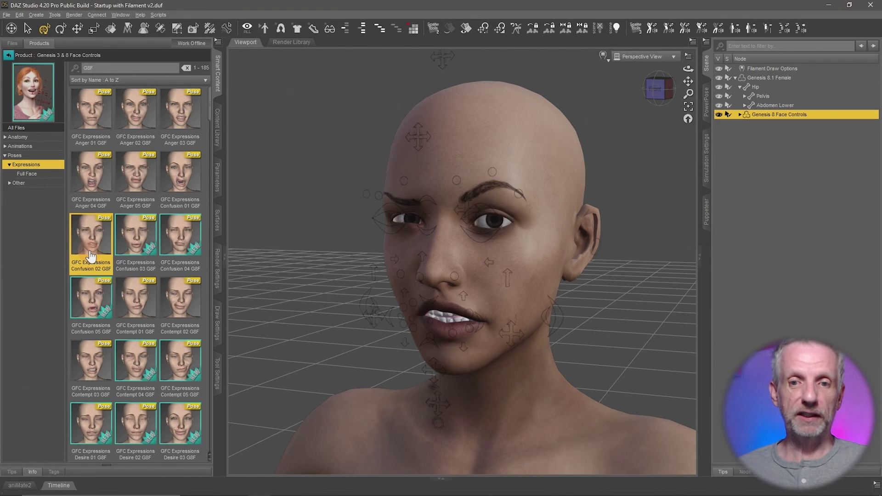
pyautogui.doubleClick(147, 237)
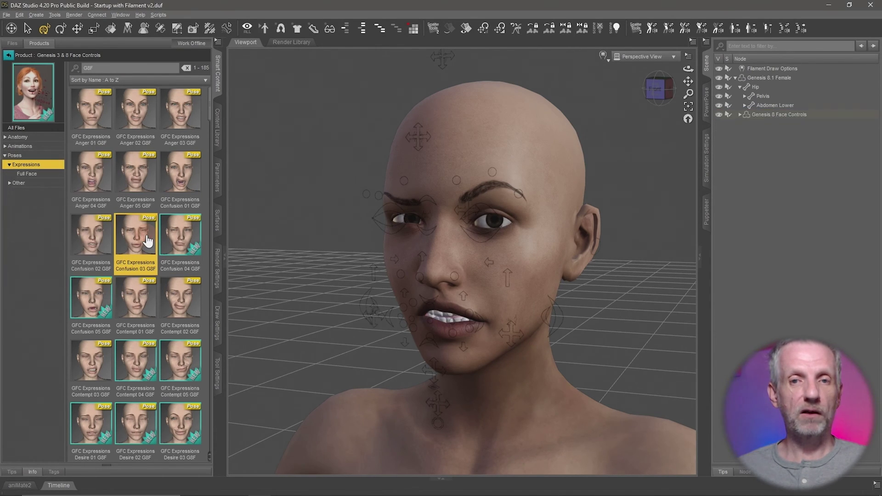
pyautogui.doubleClick(189, 234)
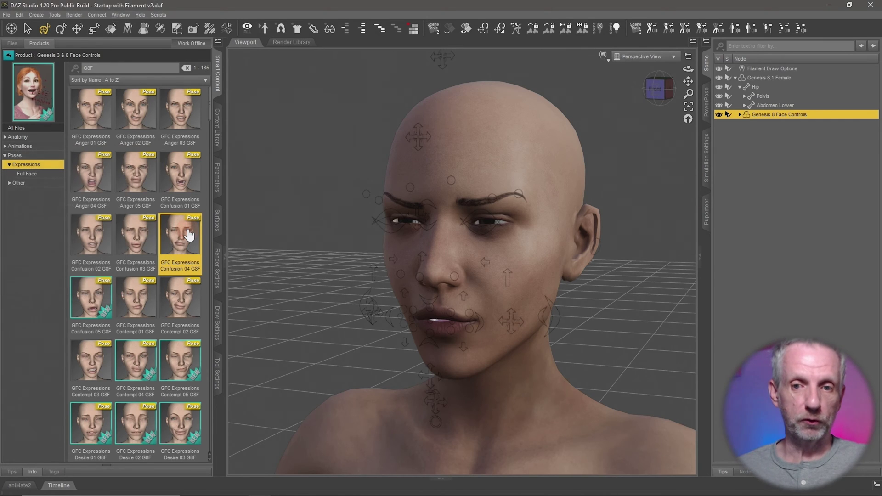
pyautogui.doubleClick(91, 309)
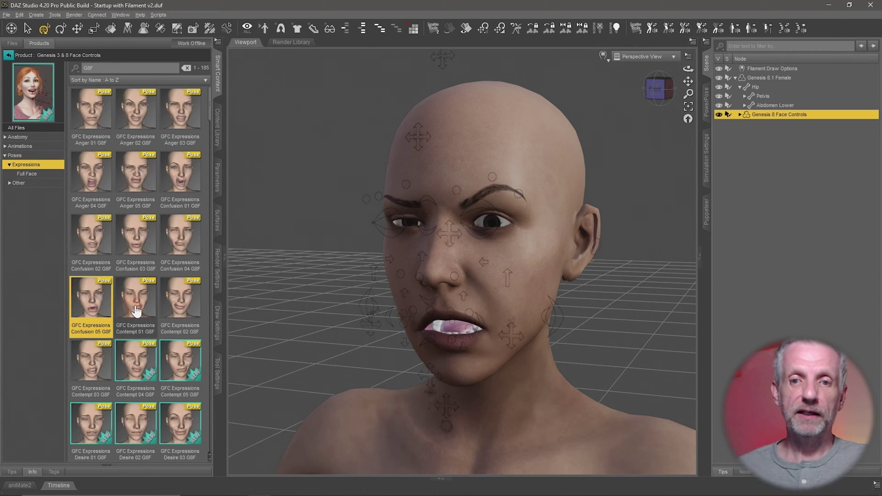
# Step: Orbit closer to inspect the face, then bring up the Puppeteer pane
pyautogui.keyDown('alt'); pyautogui.moveTo(279, 310); pyautogui.dragTo(305, 316); pyautogui.keyUp('alt')
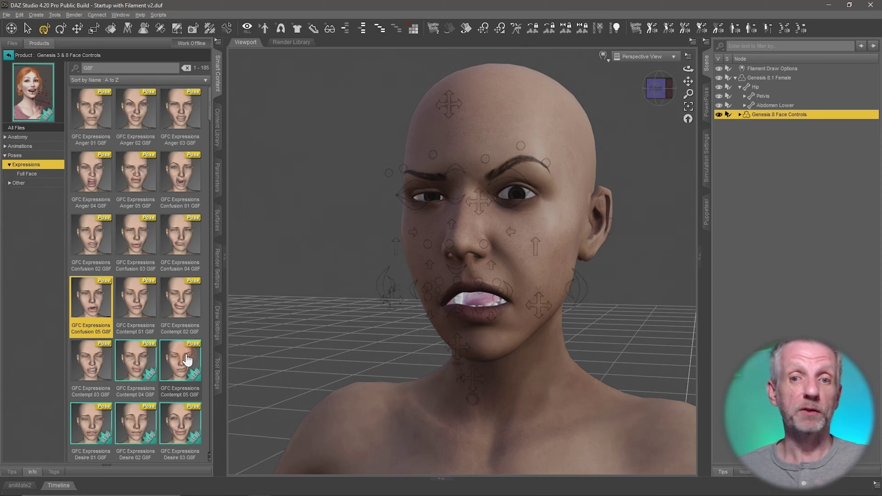
pyautogui.moveTo(187, 360)
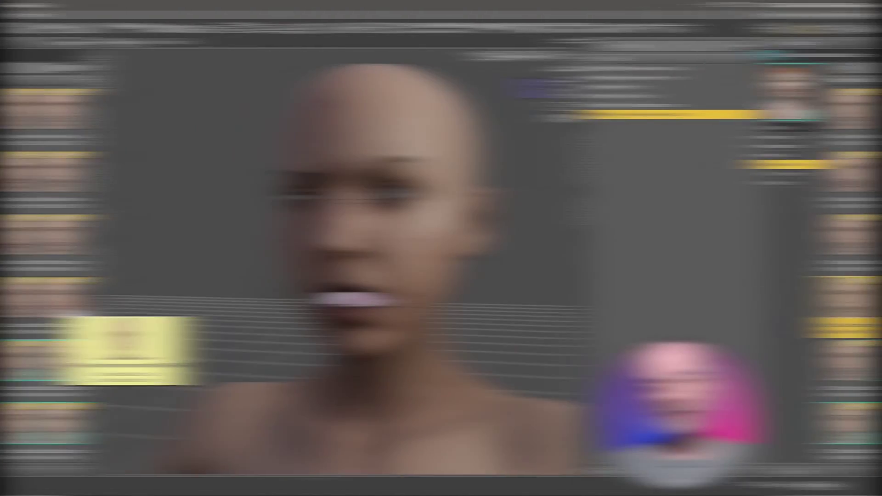
pyautogui.moveTo(195, 313)
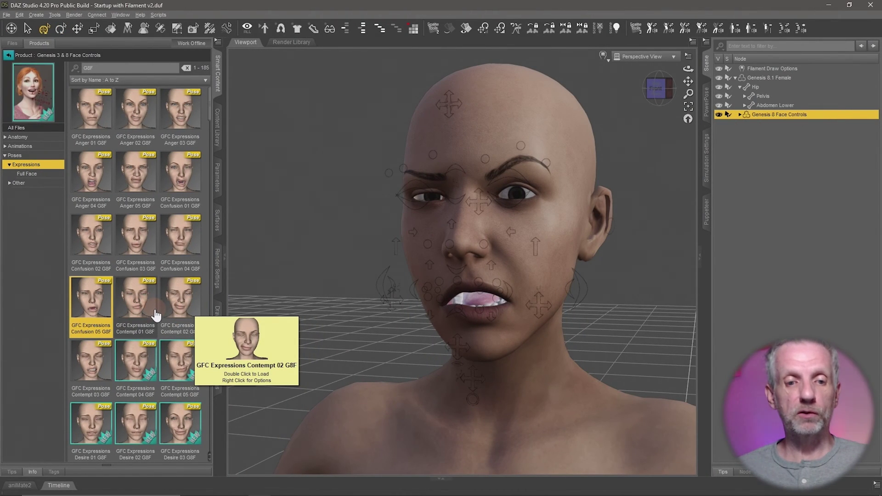
pyautogui.moveTo(157, 314)
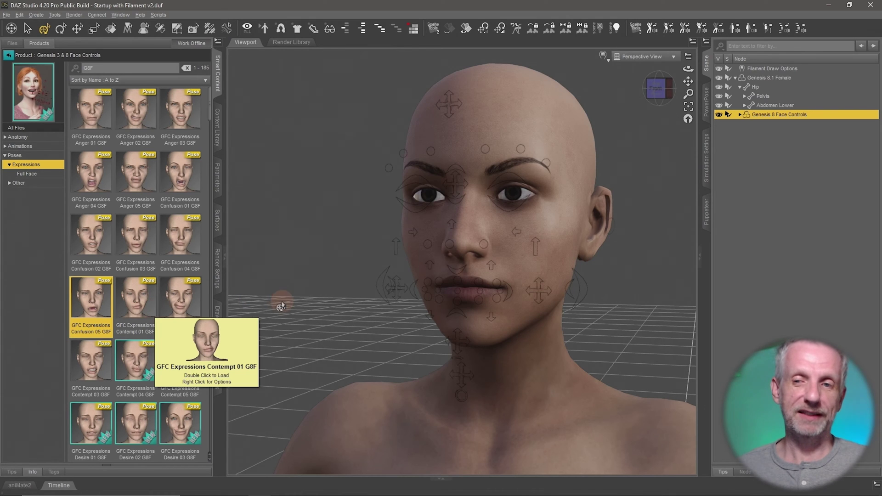
pyautogui.keyDown('alt'); pyautogui.moveTo(404, 276); pyautogui.dragTo(405, 276); pyautogui.keyUp('alt')
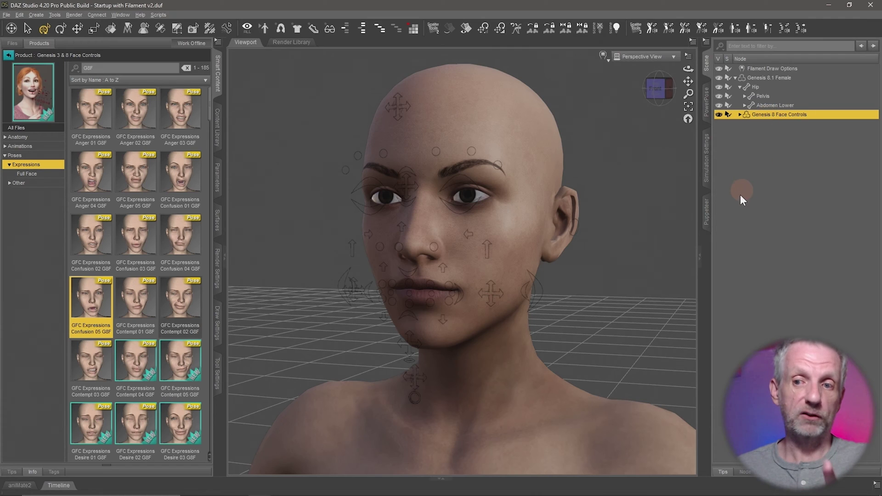
pyautogui.click(707, 216)
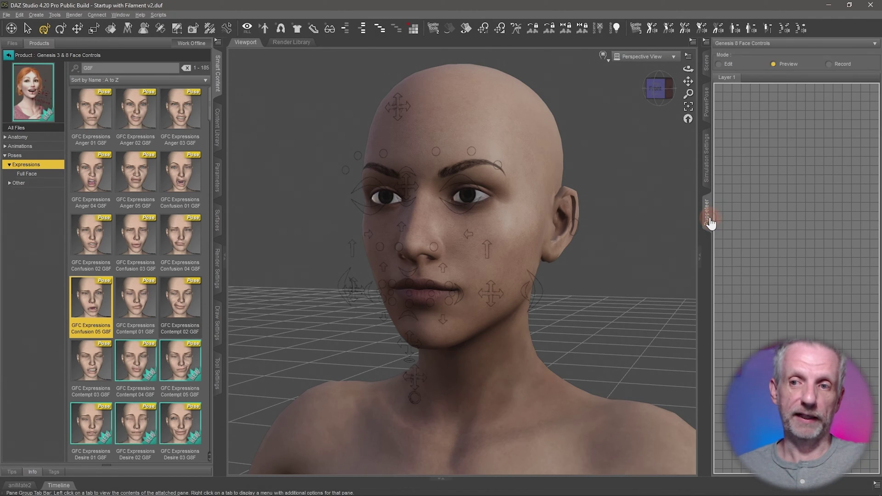
# Step: In Puppeteer Edit mode, record the Confusion 05 and Confusion 01 expressions as grid points
pyautogui.click(721, 65)
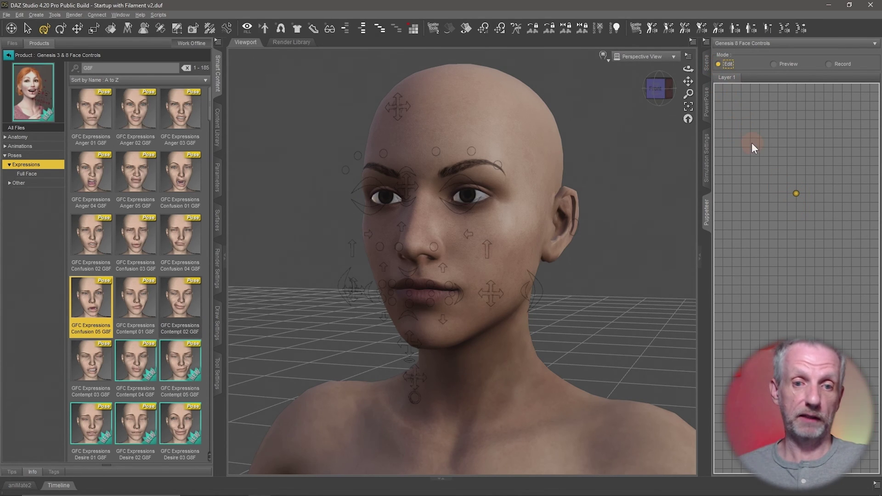
pyautogui.doubleClick(97, 310)
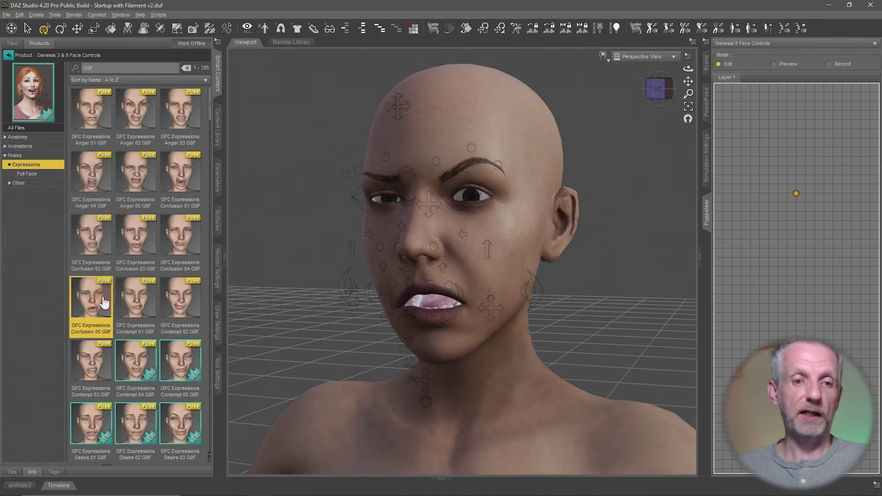
pyautogui.click(758, 143)
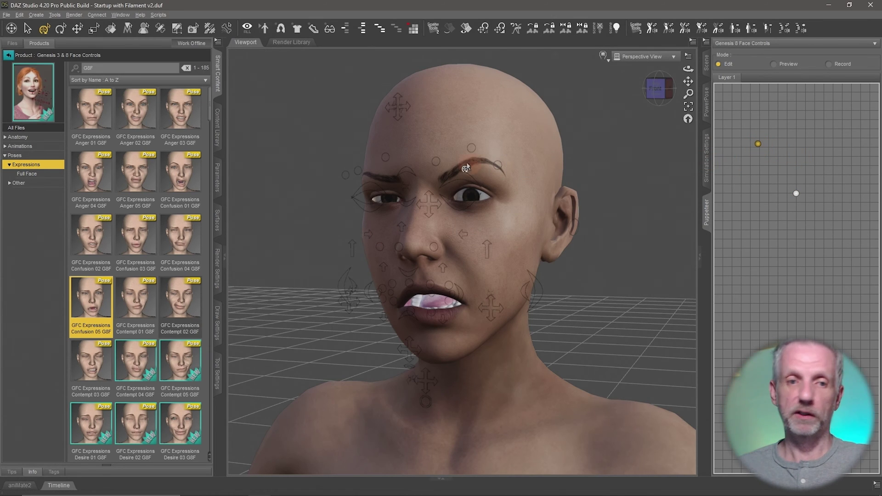
pyautogui.doubleClick(109, 183)
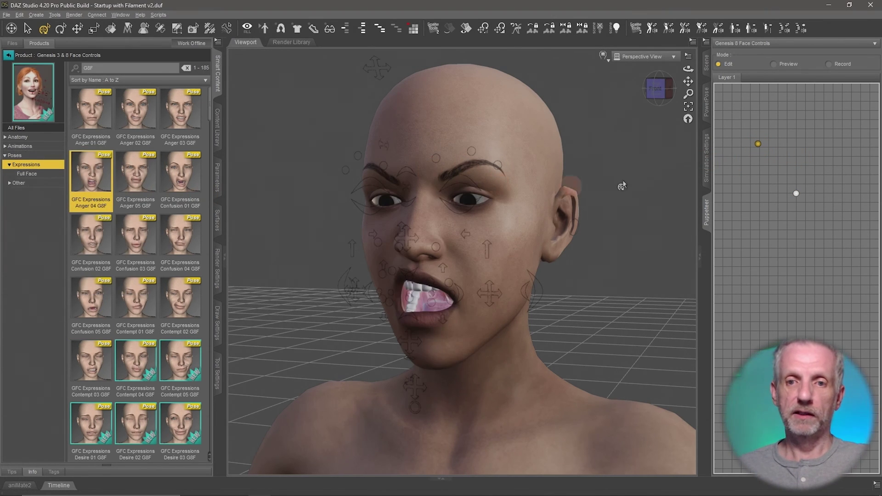
pyautogui.doubleClick(181, 175)
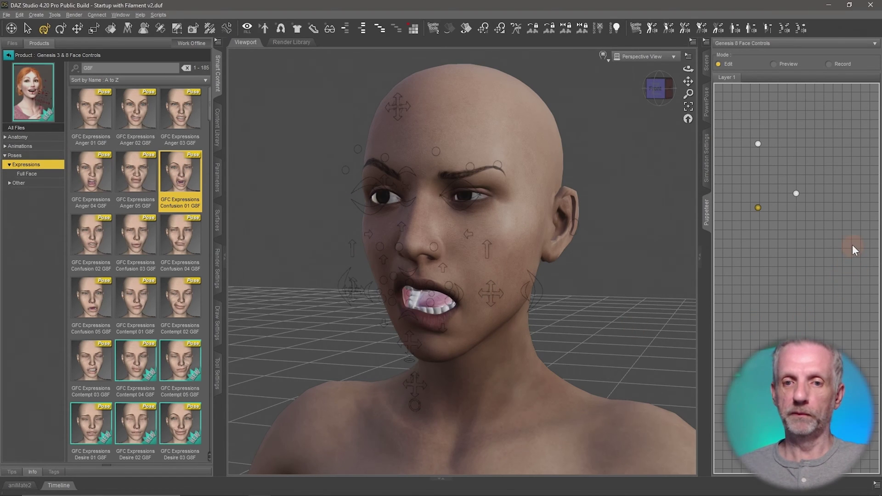
pyautogui.click(833, 234)
# Step: Record Desire 04 as a point, nudge the neutral point up-right, and switch to Preview
pyautogui.doubleClick(136, 111)
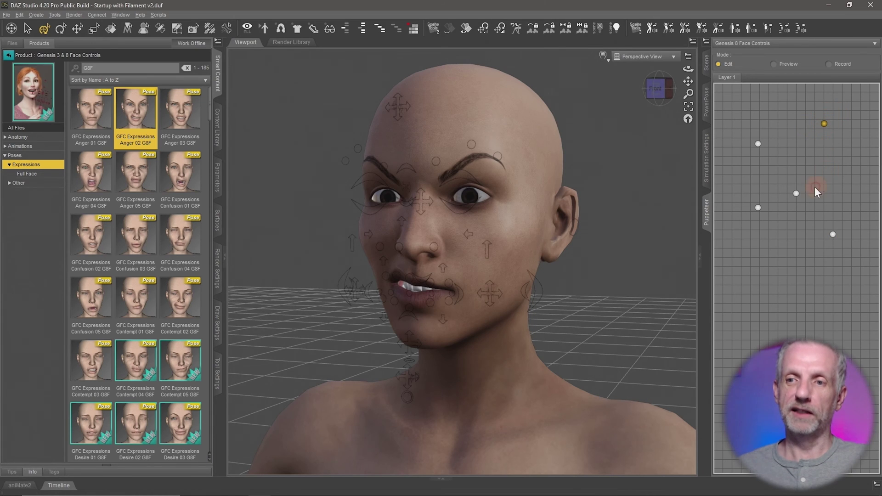
pyautogui.scroll(-3, 175, 295)
pyautogui.doubleClick(91, 298)
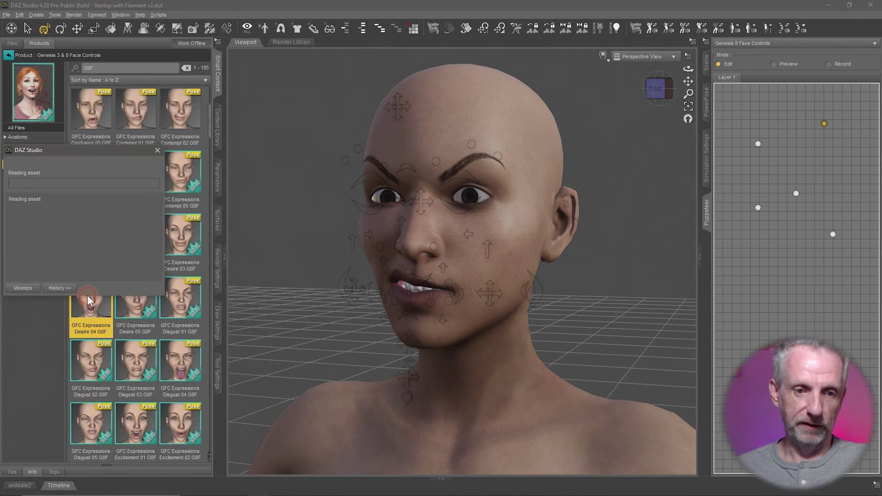
pyautogui.click(845, 171)
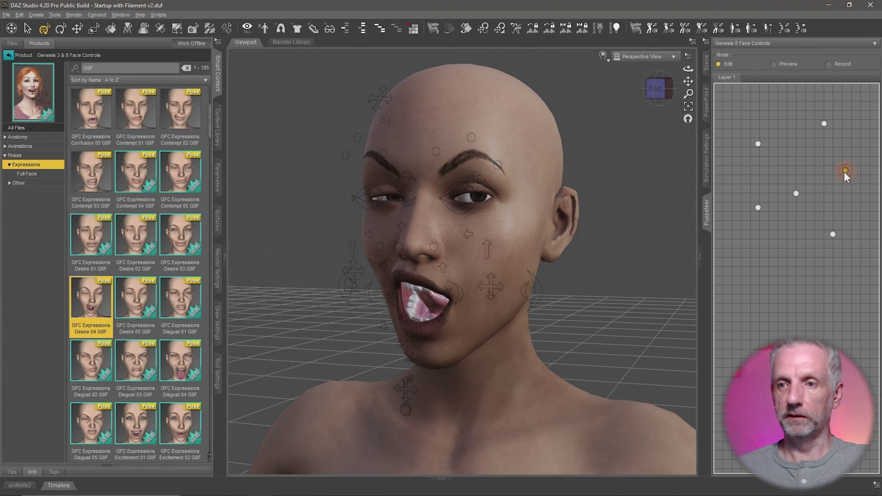
pyautogui.click(797, 194)
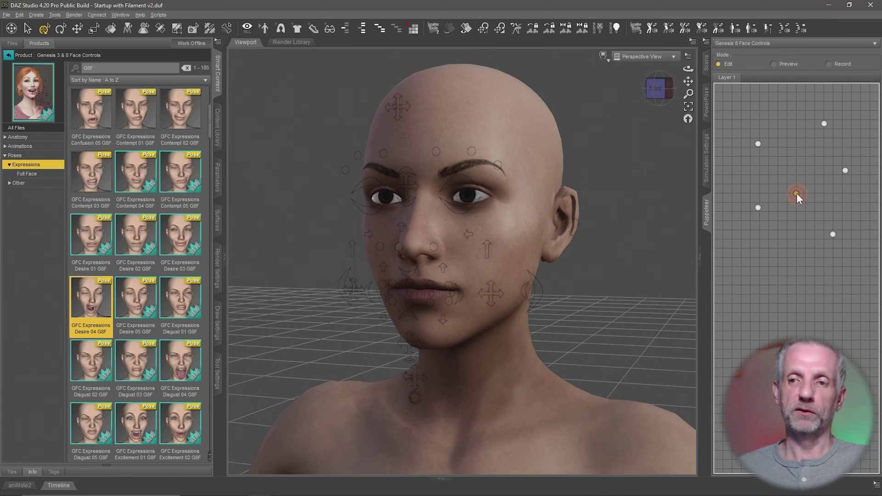
pyautogui.moveTo(797, 193); pyautogui.dragTo(800, 186)
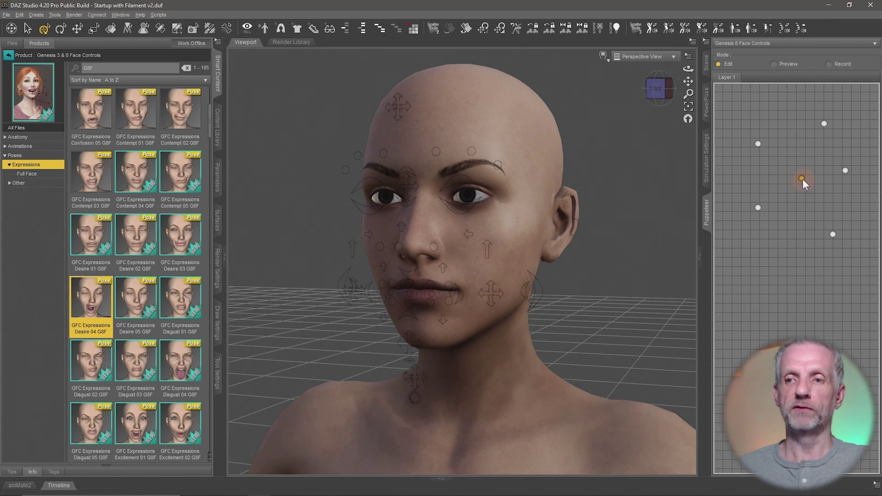
pyautogui.click(773, 64)
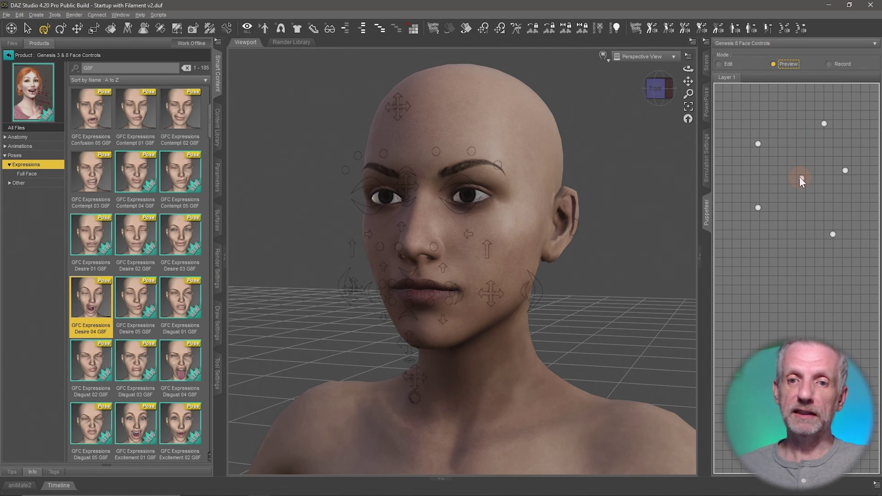
# Step: Drag across the Puppeteer grid to blend tongue-out and snarling expressions, then show the Scene pane
pyautogui.moveTo(797, 172)
pyautogui.mouseDown()
pyautogui.moveTo(786, 171)
pyautogui.moveTo(801, 158)
pyautogui.moveTo(795, 171)
pyautogui.moveTo(814, 204)
pyautogui.moveTo(795, 168)
pyautogui.moveTo(774, 164)
pyautogui.moveTo(801, 180)
pyautogui.mouseUp()
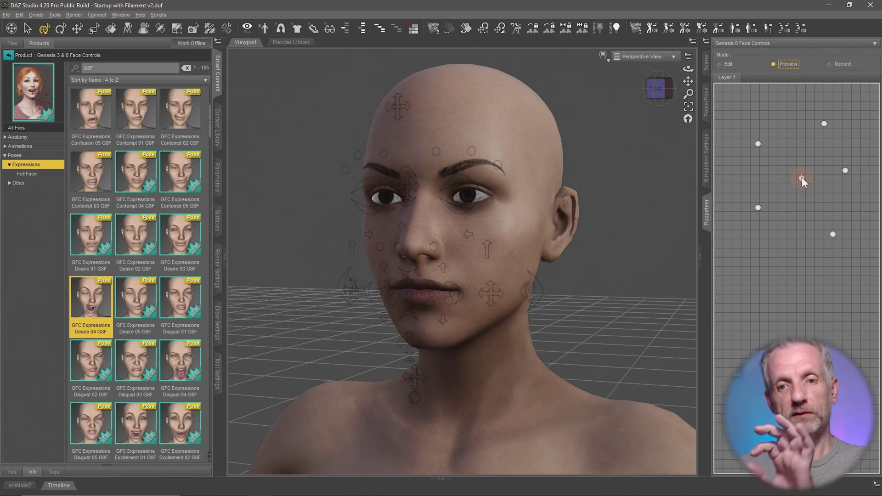
pyautogui.moveTo(801, 178); pyautogui.dragTo(760, 144)
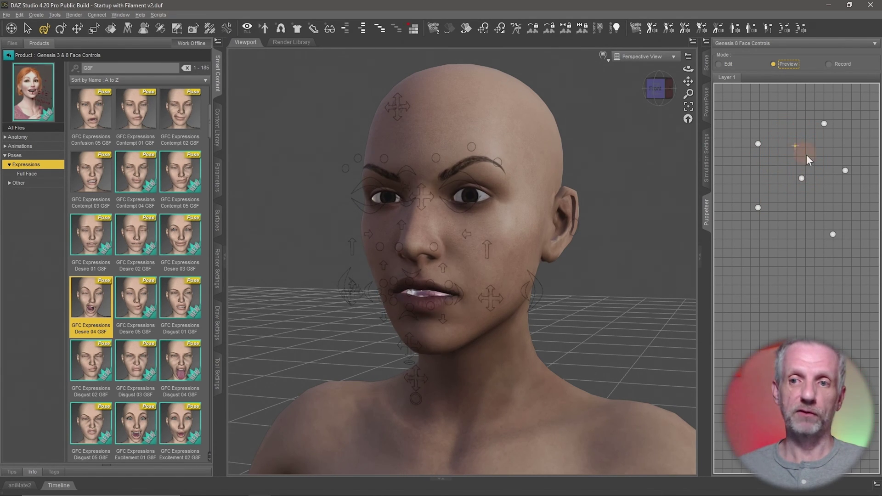
pyautogui.moveTo(801, 164)
pyautogui.mouseDown()
pyautogui.moveTo(791, 209)
pyautogui.moveTo(843, 199)
pyautogui.moveTo(810, 166)
pyautogui.moveTo(841, 166)
pyautogui.moveTo(809, 176)
pyautogui.moveTo(802, 216)
pyautogui.moveTo(793, 140)
pyautogui.moveTo(801, 179)
pyautogui.moveTo(820, 170)
pyautogui.moveTo(773, 169)
pyautogui.moveTo(815, 152)
pyautogui.moveTo(798, 189)
pyautogui.moveTo(791, 165)
pyautogui.moveTo(818, 169)
pyautogui.moveTo(800, 177)
pyautogui.mouseUp()
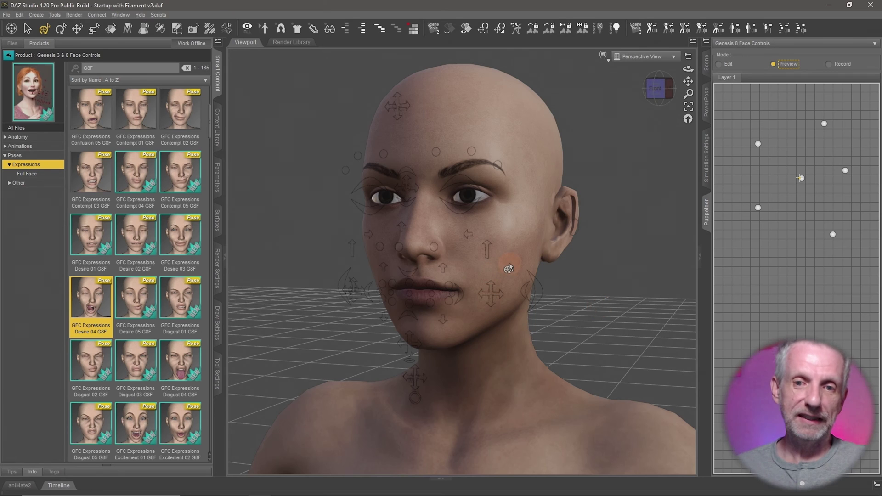
pyautogui.click(706, 62)
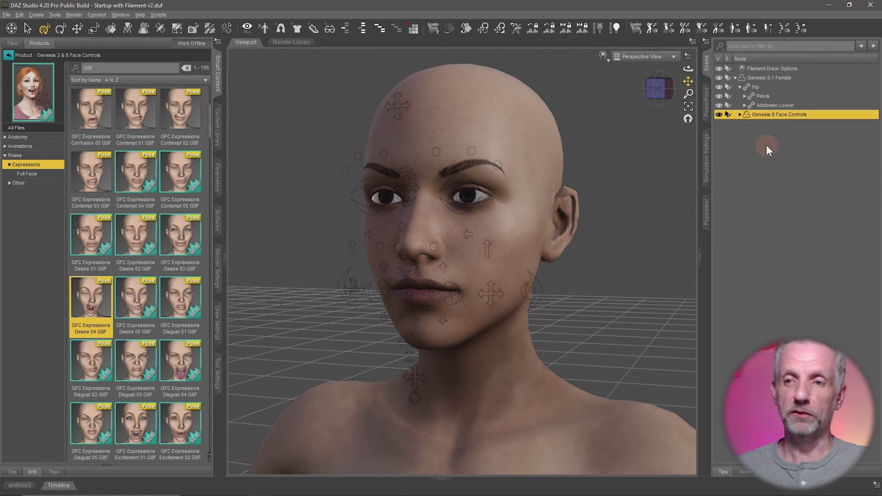
# Step: Hide the Genesis 8 Face Controls widgets and blend the face into a grimacing open-mouth expression
pyautogui.click(719, 114)
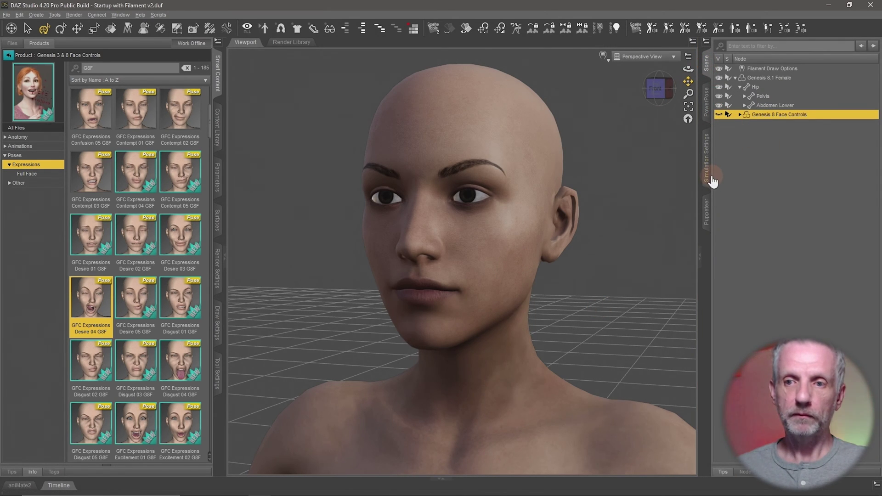
pyautogui.click(709, 212)
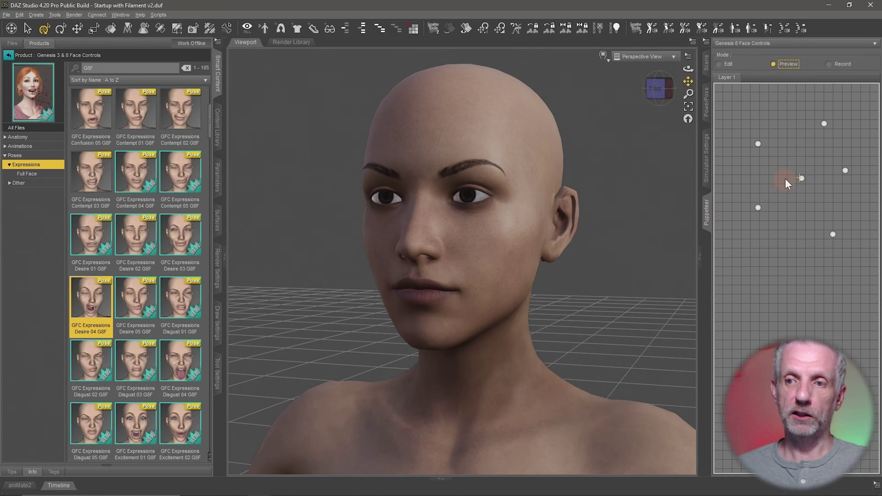
pyautogui.moveTo(797, 180); pyautogui.dragTo(775, 228)
pyautogui.click(765, 205)
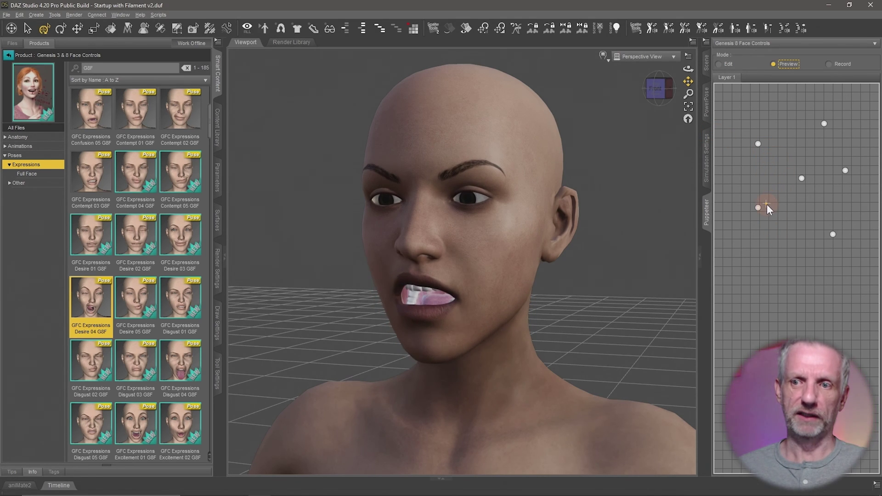
# Step: Blend the face to a tongue-out expression, select Genesis 8 Face Controls, and open the Content Library
pyautogui.moveTo(761, 204); pyautogui.dragTo(801, 175)
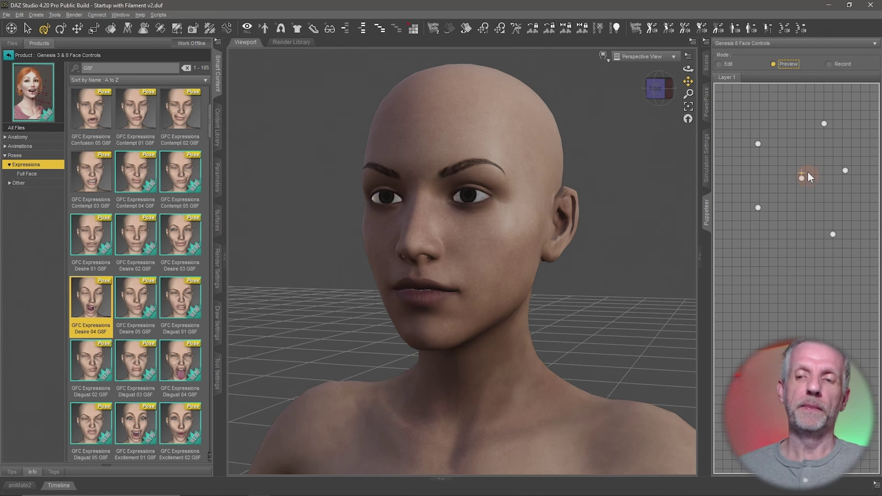
pyautogui.scroll(-2, 804, 175)
pyautogui.moveTo(805, 178); pyautogui.dragTo(823, 209)
pyautogui.scroll(5, 788, 231)
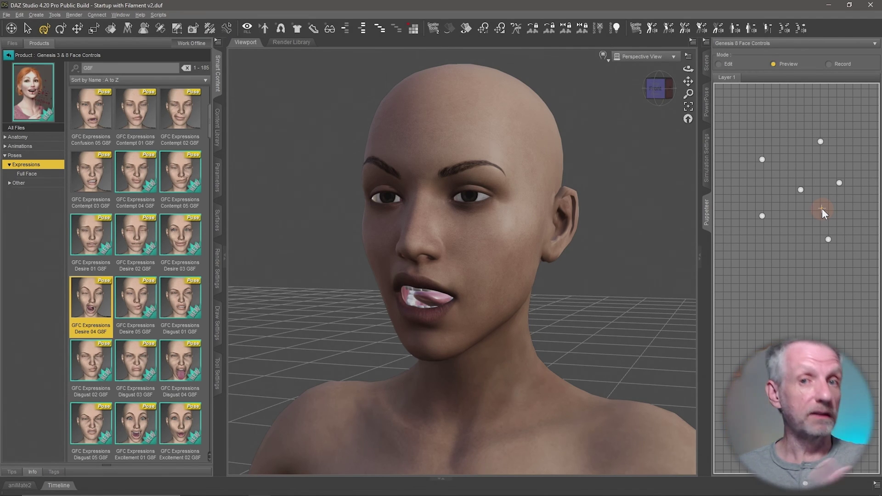
pyautogui.click(711, 66)
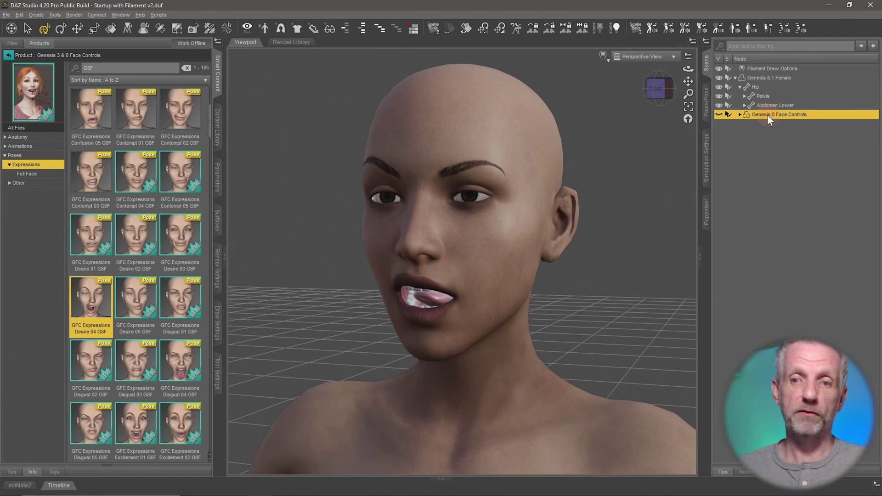
pyautogui.click(217, 182)
pyautogui.click(214, 143)
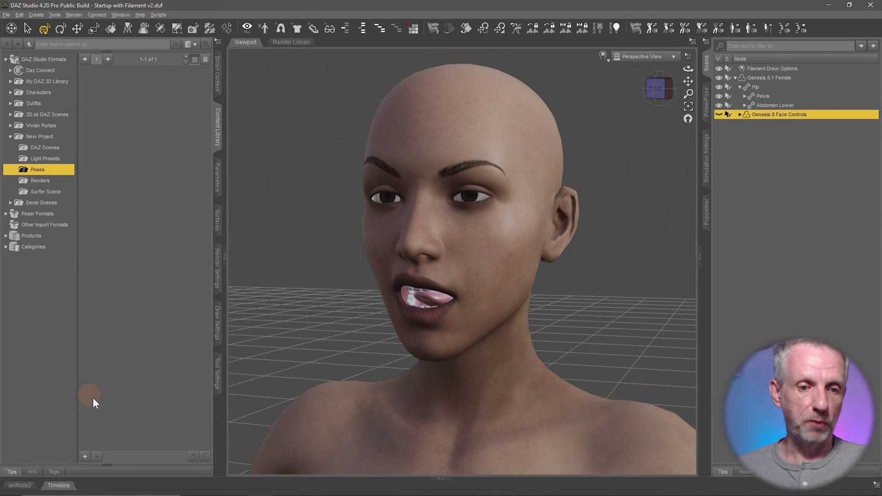
# Step: Save the tongue-out face as a pose preset named 'Test Expression' in New Project Poses
pyautogui.click(86, 457)
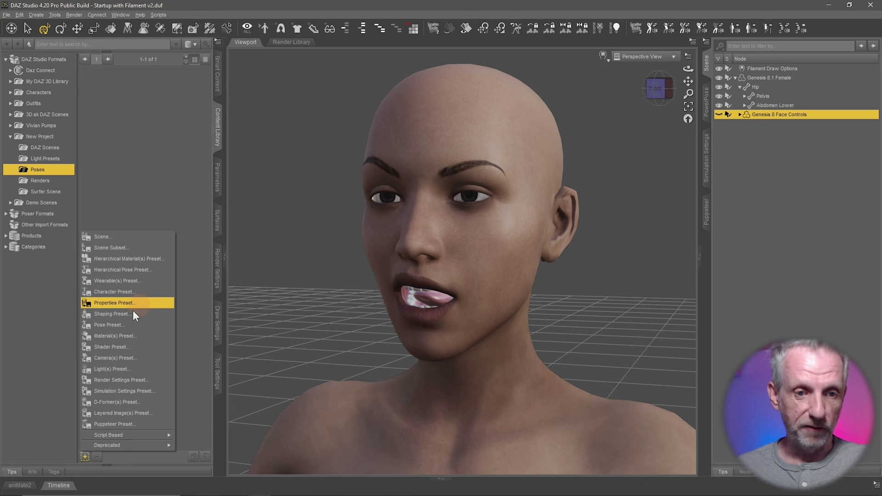
pyautogui.click(137, 323)
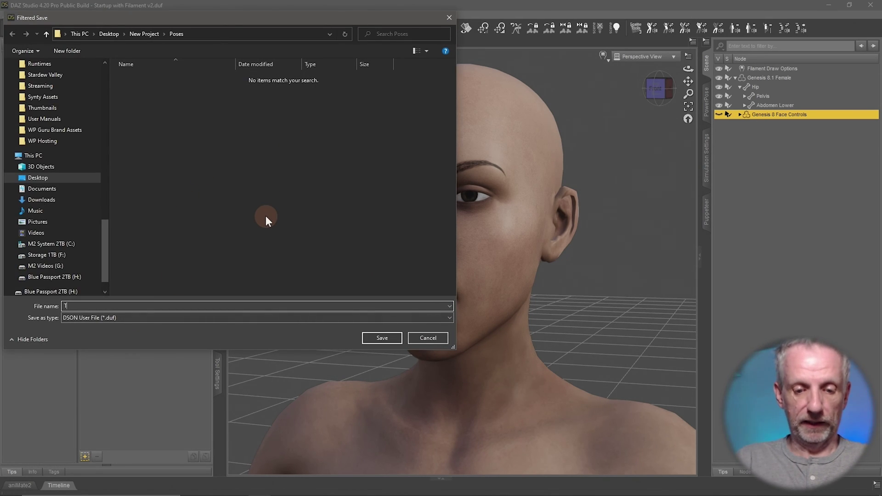
pyautogui.write('Test Expression')
pyautogui.press('Return')
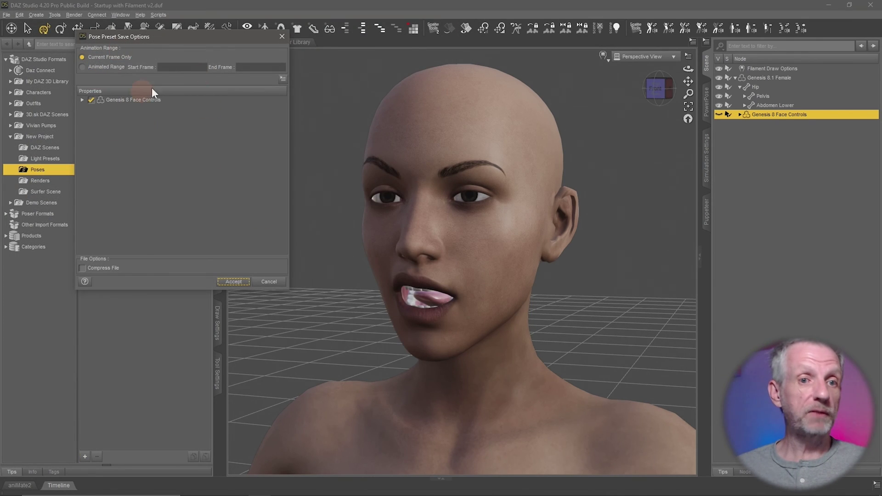
pyautogui.click(82, 100)
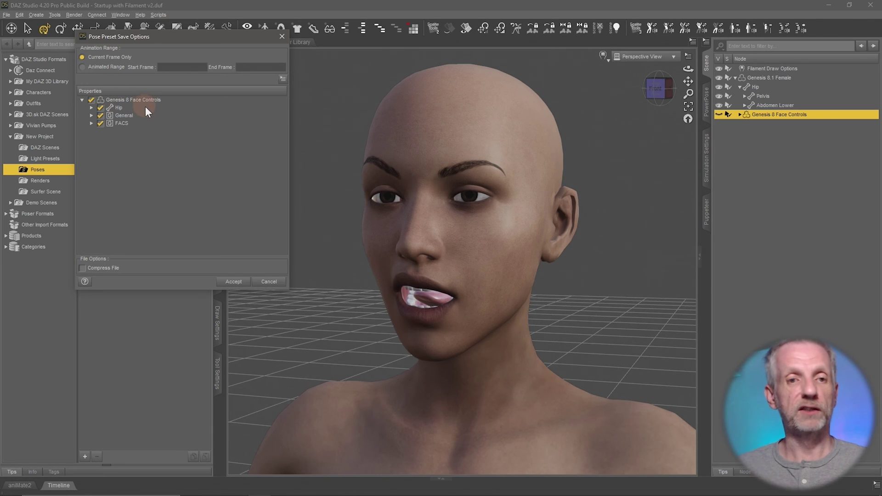
pyautogui.click(231, 282)
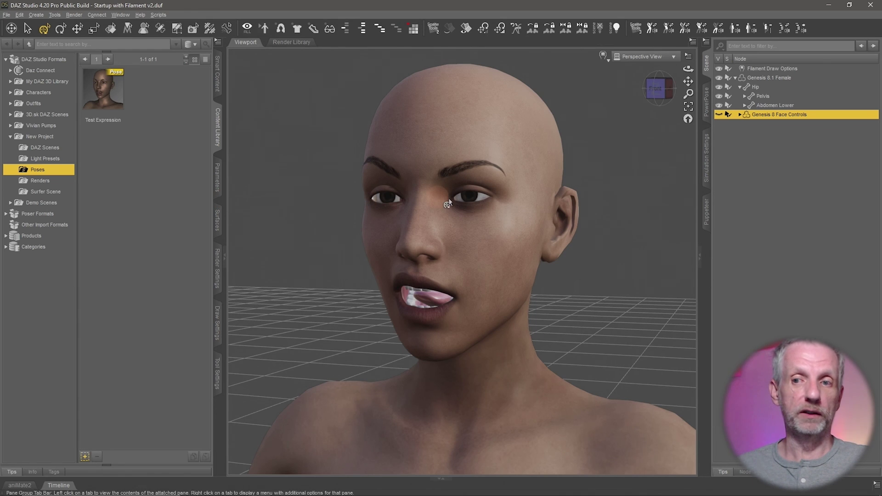
# Step: Blend the face to a different open-mouth expression in Puppeteer, then reapply the Test Expression pose preset
pyautogui.click(707, 212)
pyautogui.moveTo(791, 200)
pyautogui.mouseDown()
pyautogui.moveTo(823, 255)
pyautogui.moveTo(867, 211)
pyautogui.mouseUp()
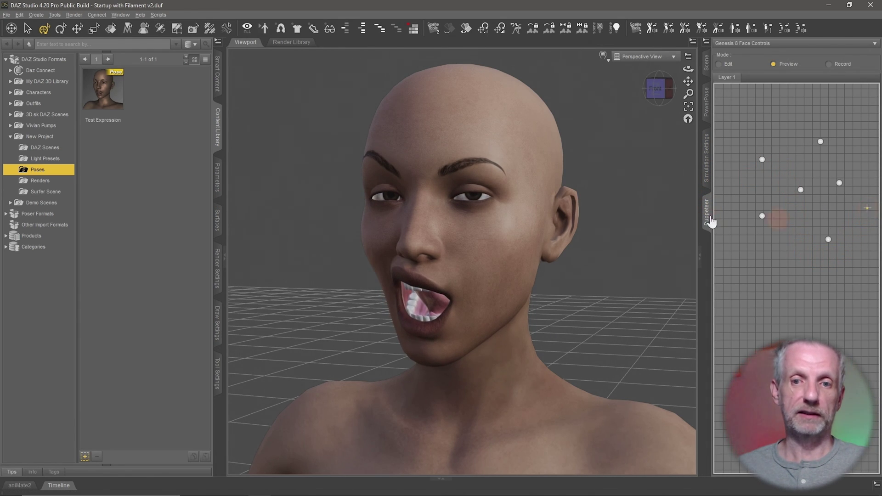
pyautogui.doubleClick(103, 90)
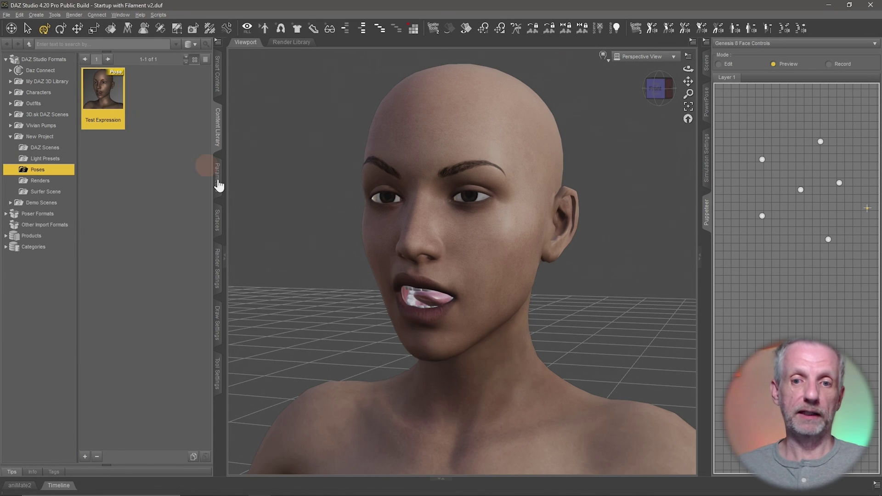